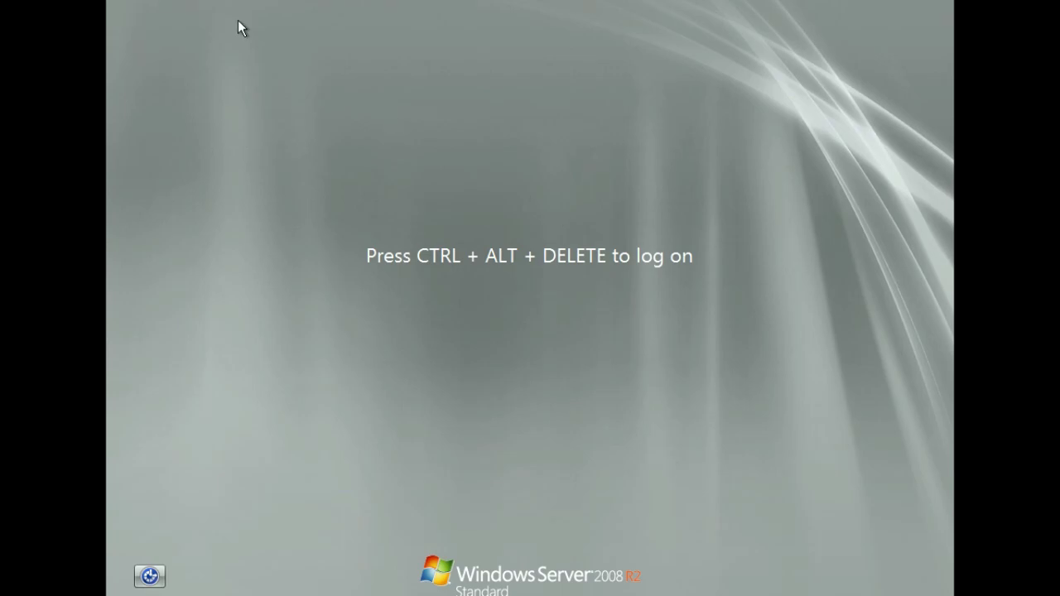
- Log on to the YOURSECTION domain as Administrator with the account password
{"action": "key", "text": "ctrl+alt+Delete"}
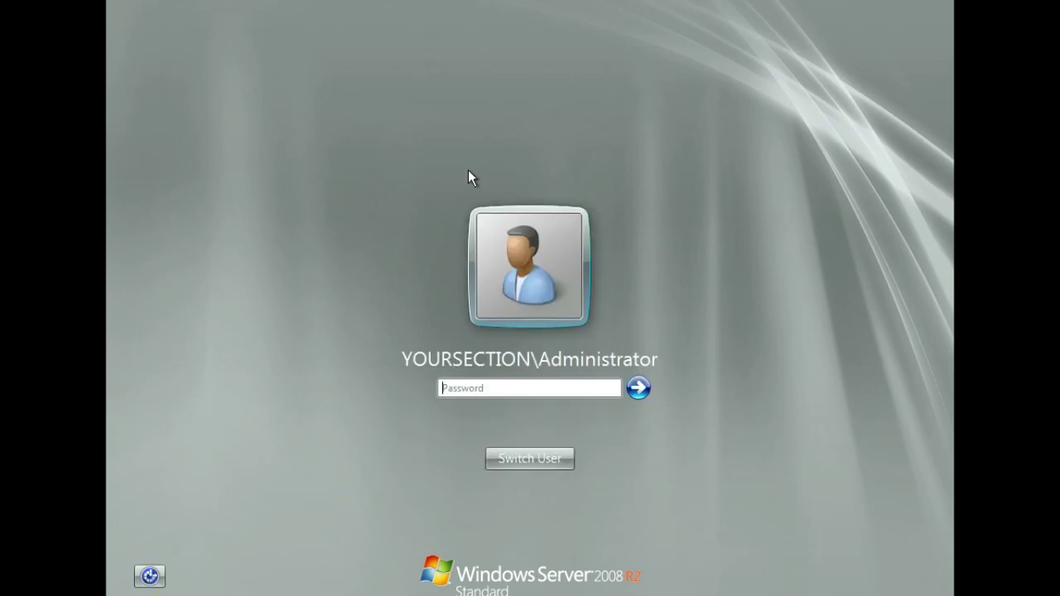
{"action": "type", "text": "•••••••••"}
{"action": "key", "text": "Return"}
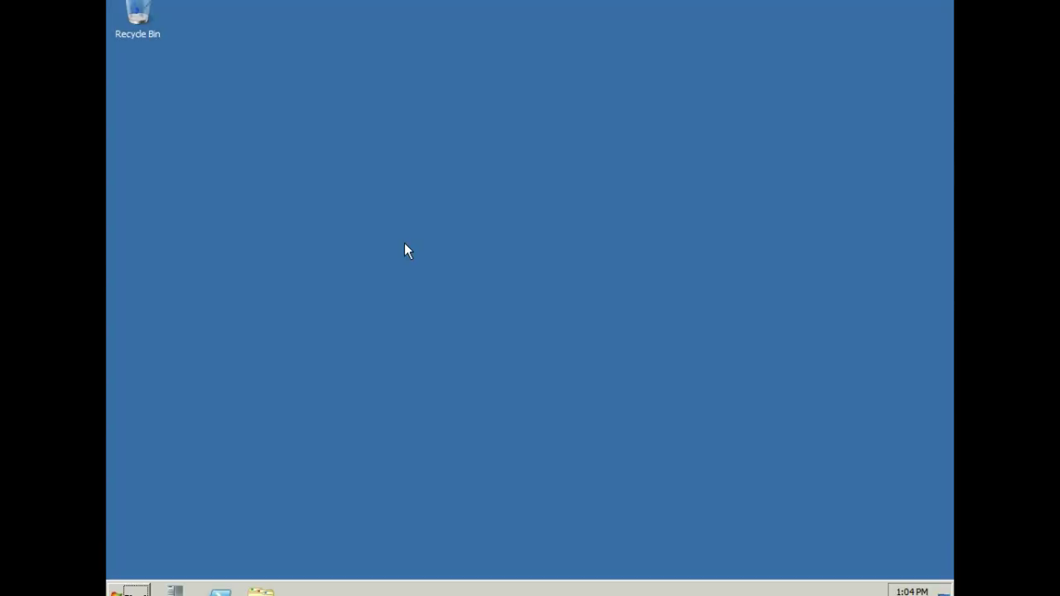
- Open a blank Notepad document
{"action": "right_click", "coordinate": [411, 199]}
{"action": "left_click", "coordinate": [418, 194]}
{"action": "left_click", "coordinate": [126, 591]}
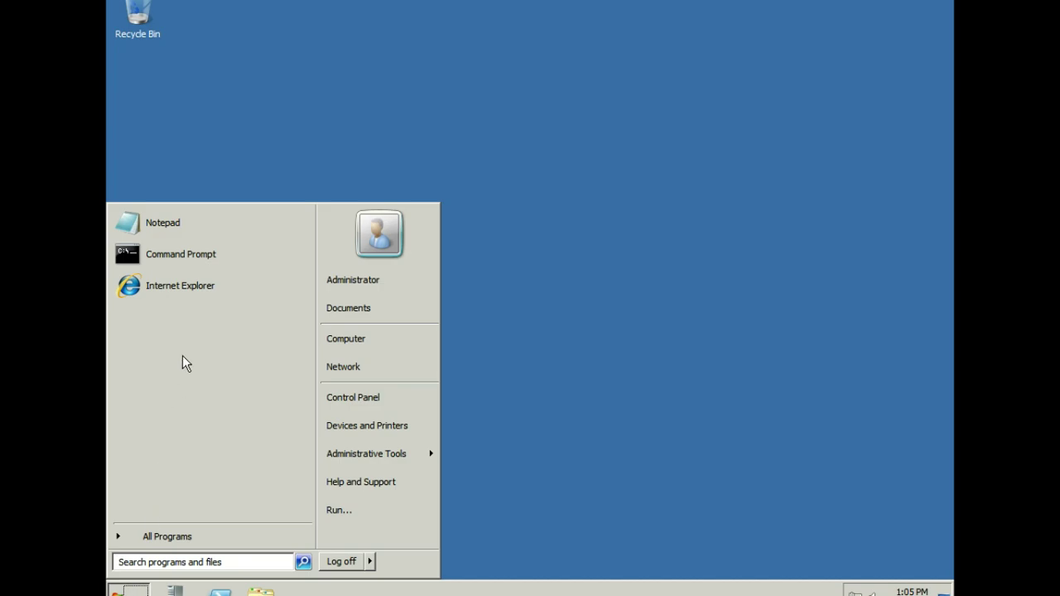
{"action": "left_click", "coordinate": [183, 222]}
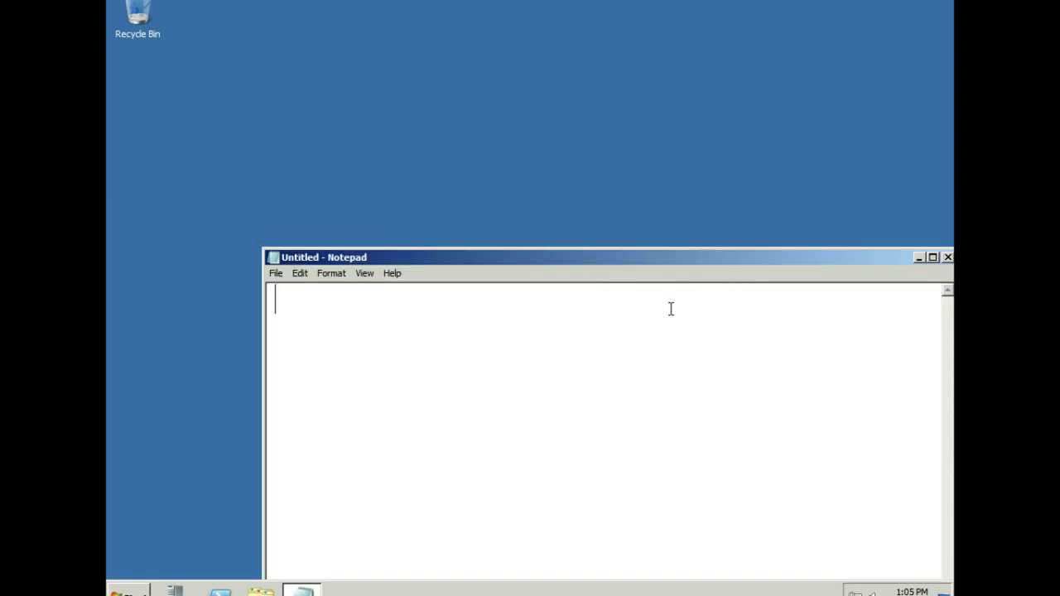
- Write "ok.." in the blank note and clear it again
{"action": "type", "text": "ok"}
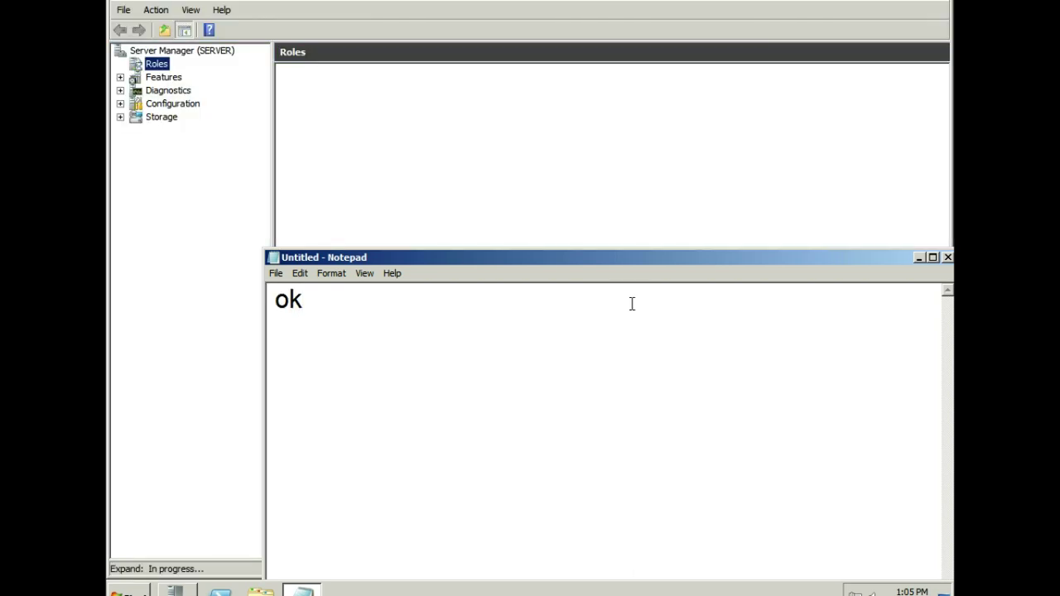
{"action": "type", "text": ".."}
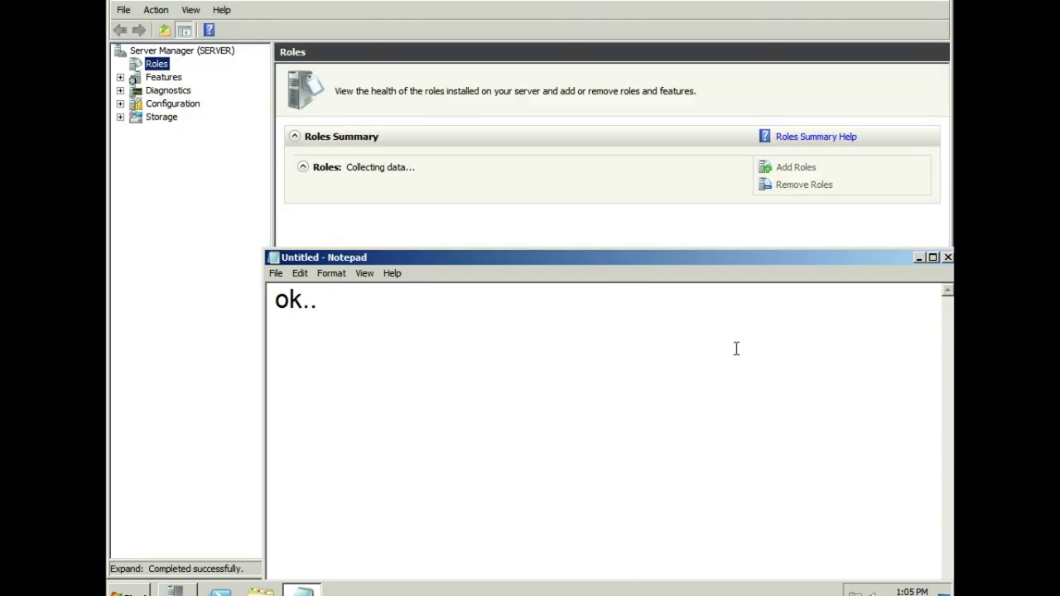
{"action": "key", "text": "ctrl+a"}
{"action": "key", "text": "BackSpace"}
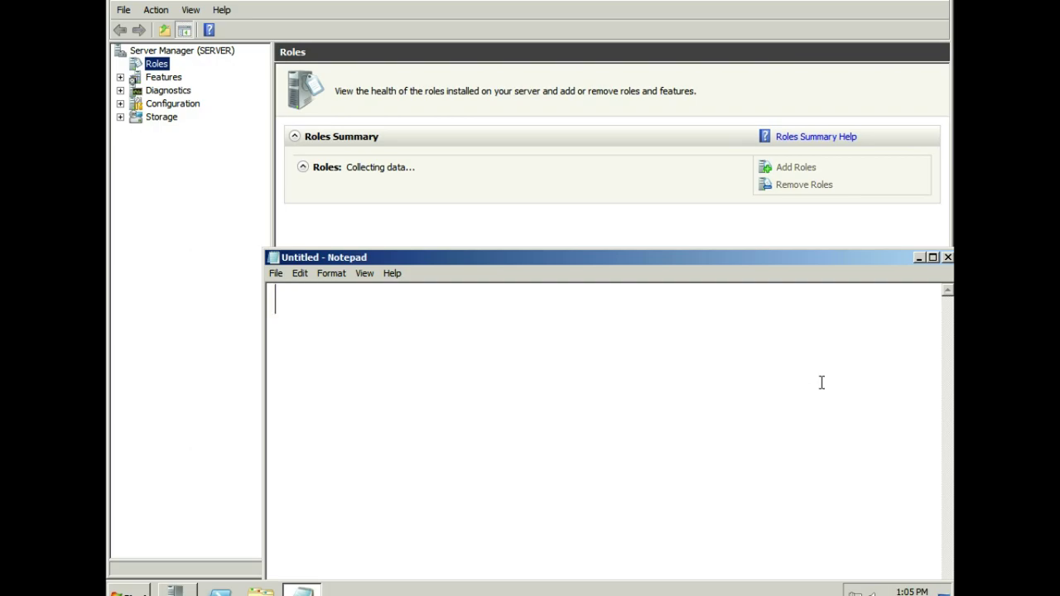
- Minimize Notepad and expand the Server Manager roles tree down to the DNS server's lookup zones, widening the tree to show full names
{"action": "left_click", "coordinate": [919, 258]}
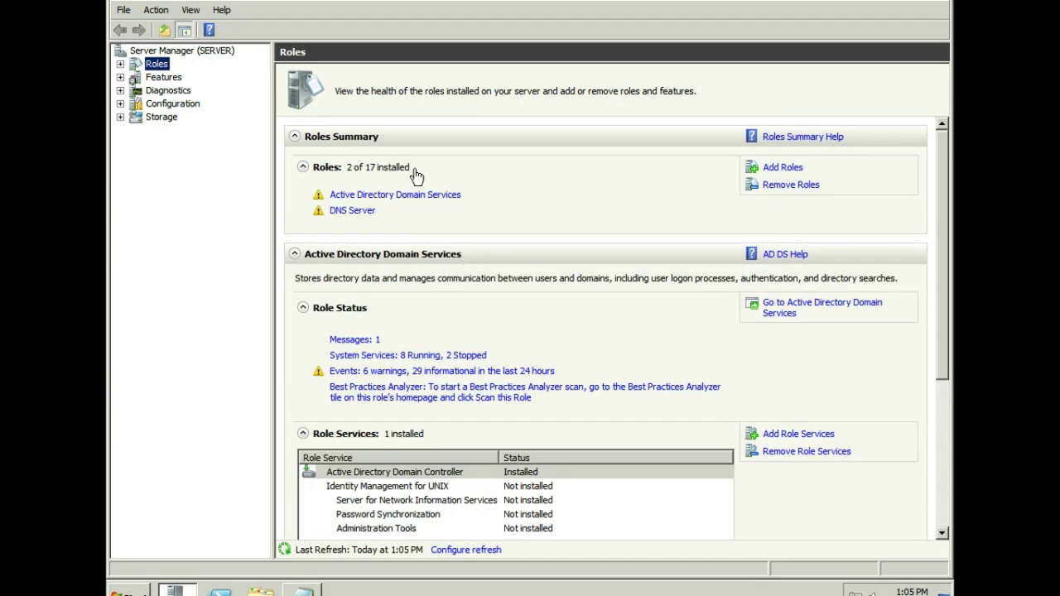
{"action": "left_click", "coordinate": [121, 64]}
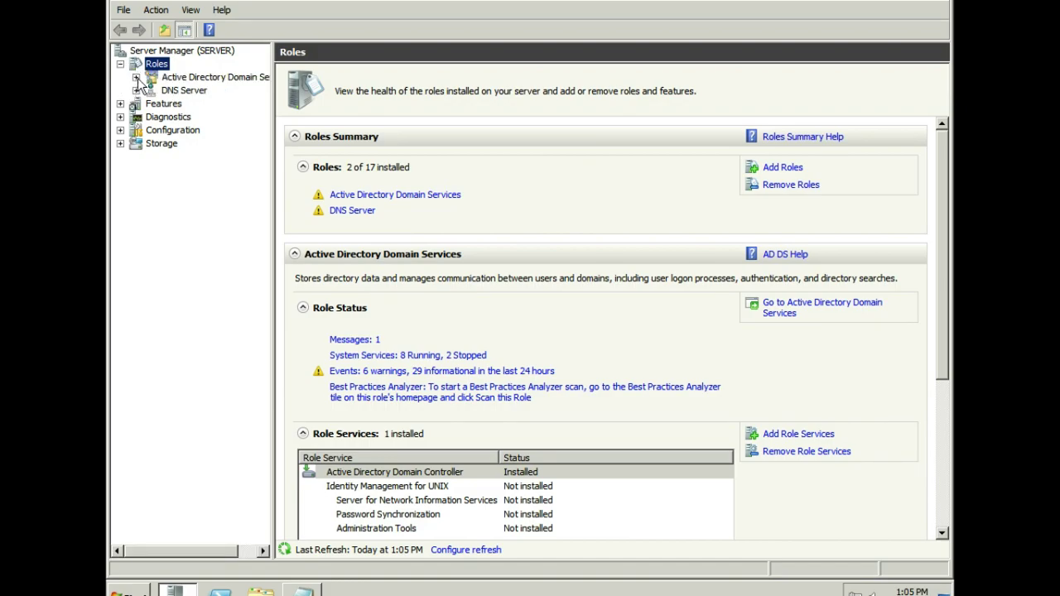
{"action": "left_click", "coordinate": [136, 77]}
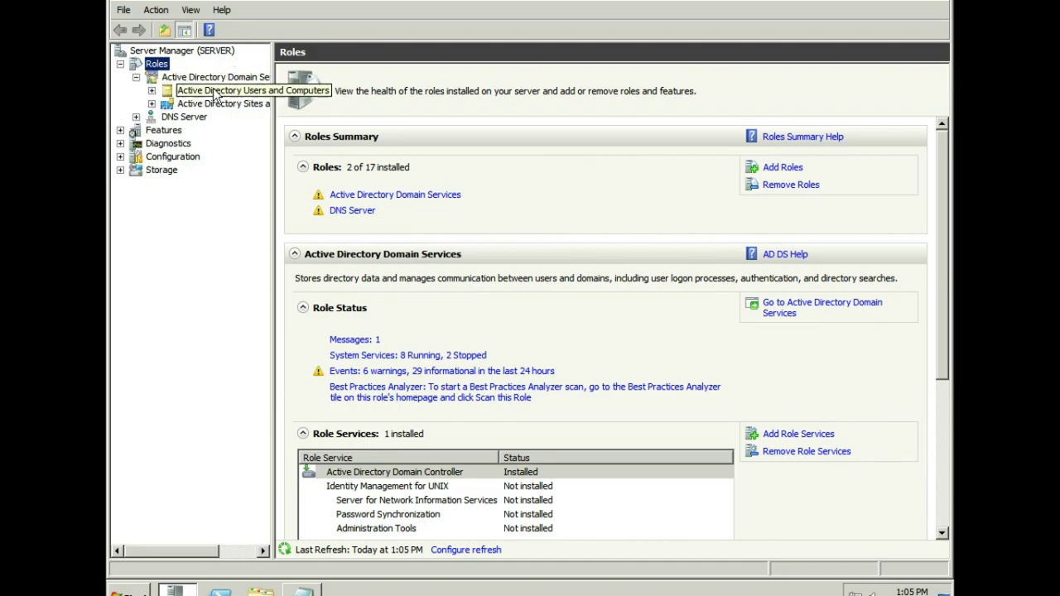
{"action": "left_click", "coordinate": [136, 117]}
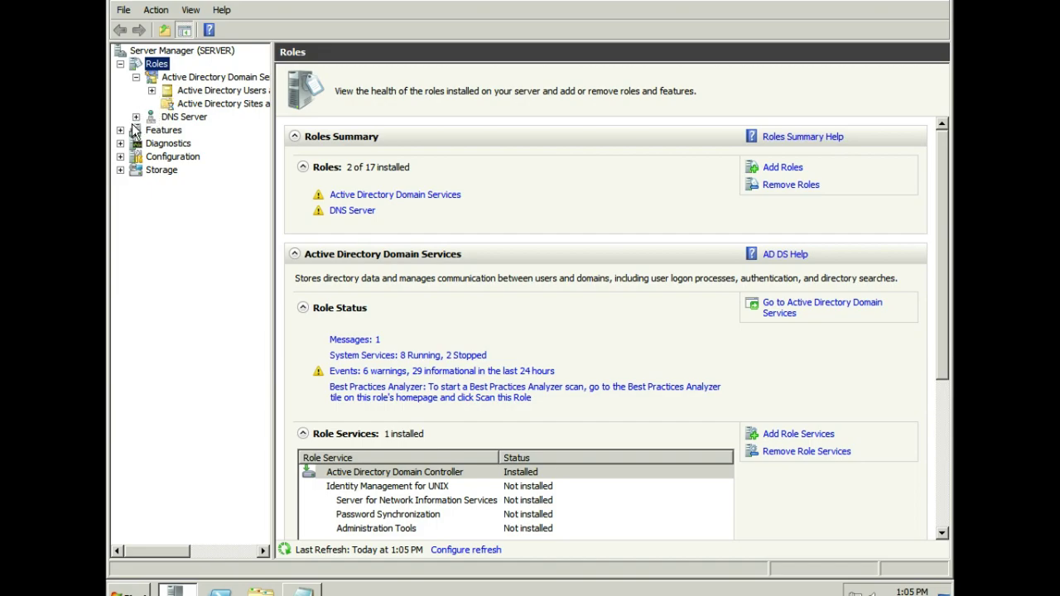
{"action": "left_click", "coordinate": [136, 130]}
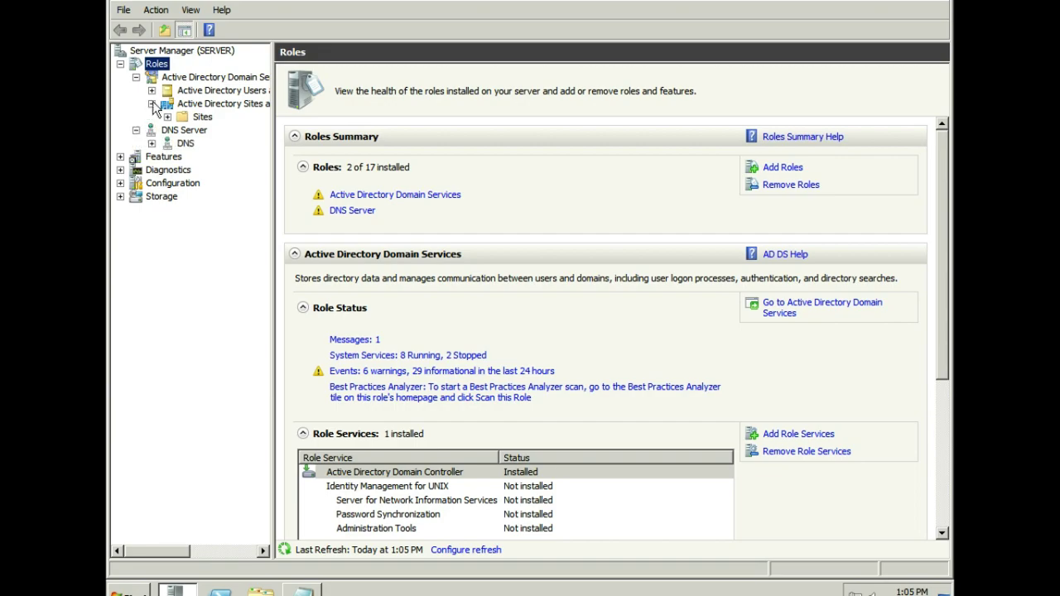
{"action": "left_click", "coordinate": [151, 104]}
{"action": "left_click", "coordinate": [152, 130]}
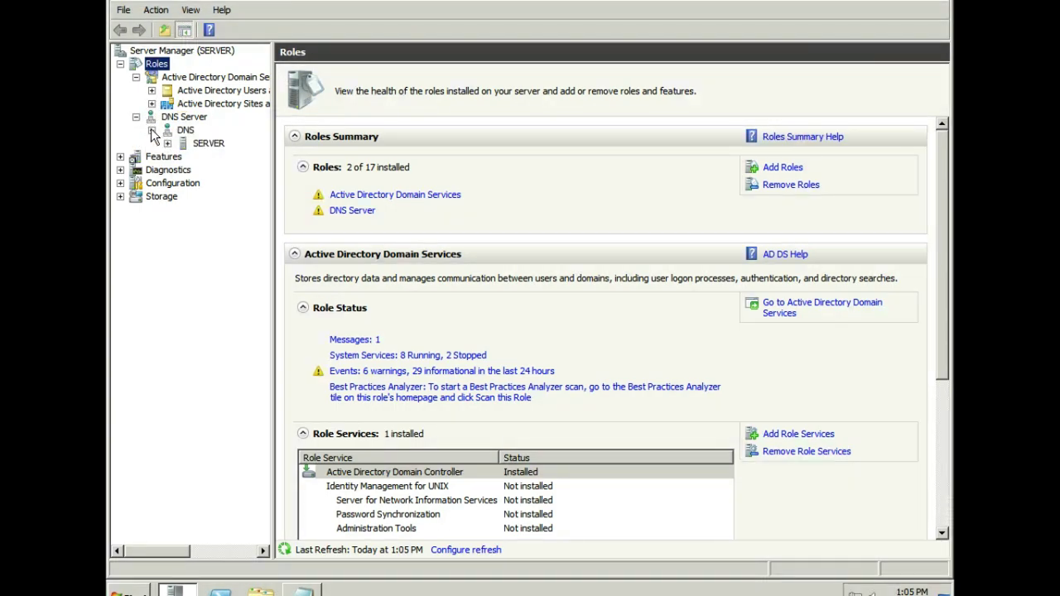
{"action": "left_click", "coordinate": [167, 144]}
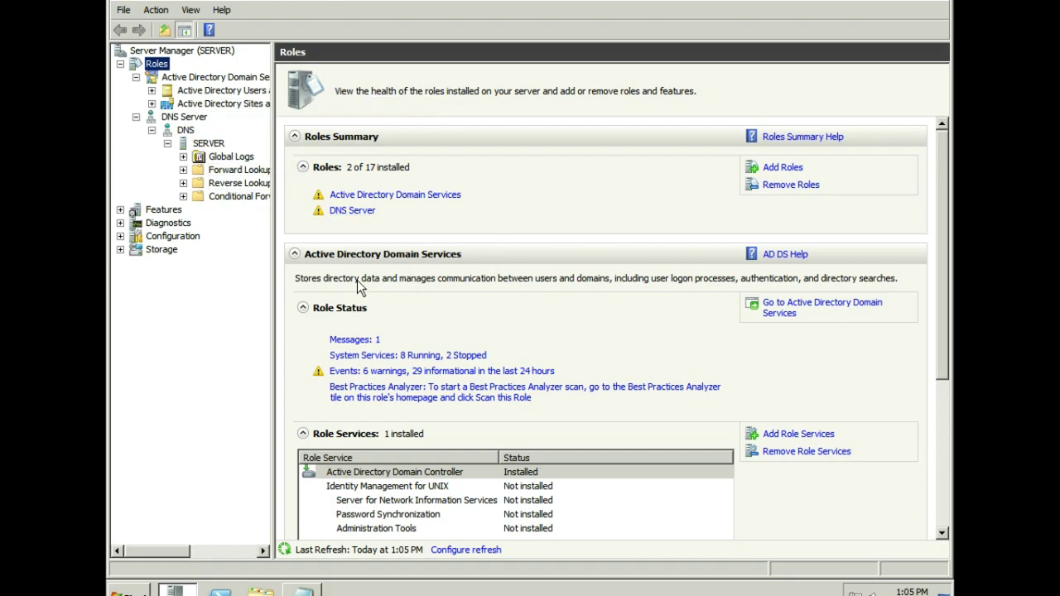
{"action": "left_click_drag", "start_coordinate": [273, 286], "coordinate": [323, 291]}
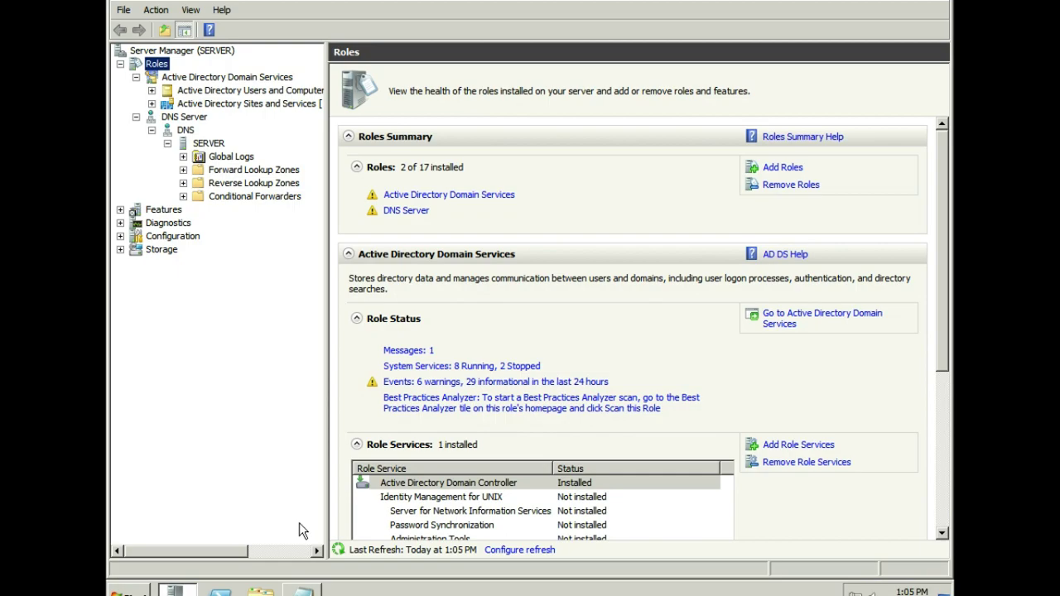
- Bring the blank Notepad document back to the front
{"action": "right_click", "coordinate": [297, 592]}
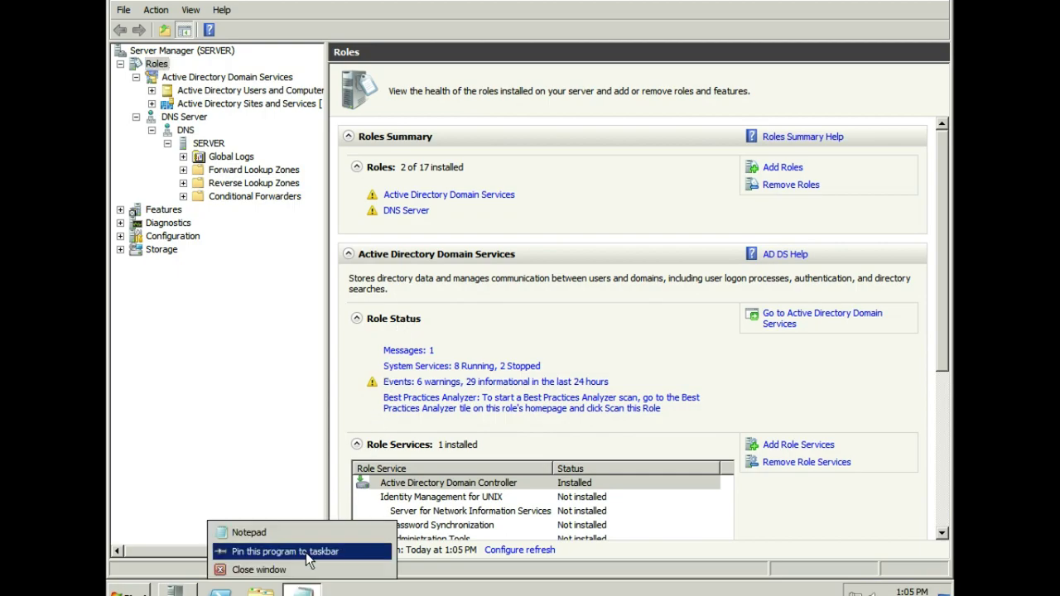
{"action": "left_click", "coordinate": [289, 533]}
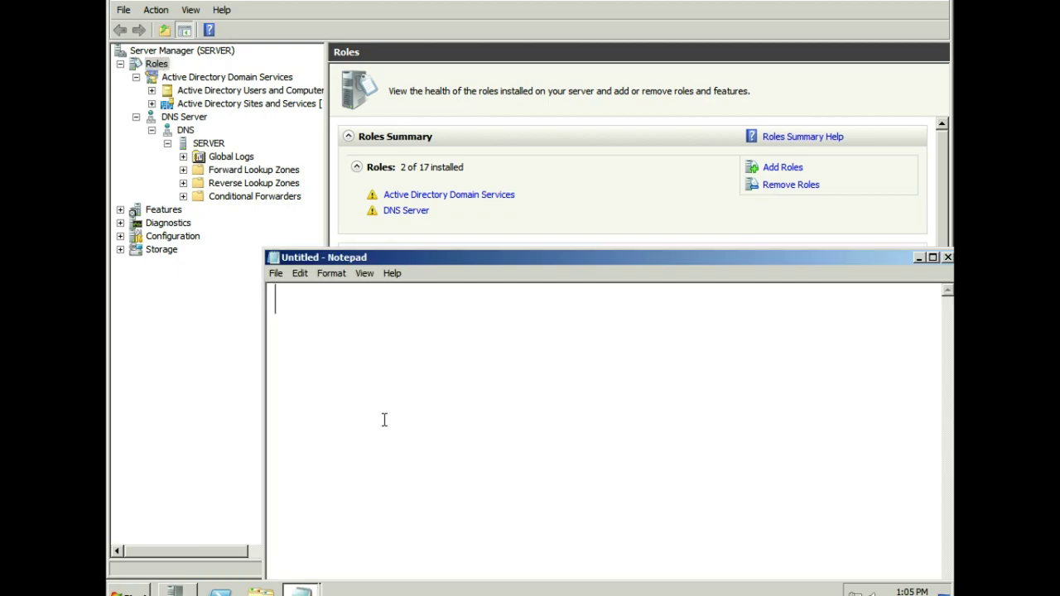
- Write "lets have a recap on what we did after installing windows server 2008" in the note and clear all the text
{"action": "type", "text": "lets hav"}
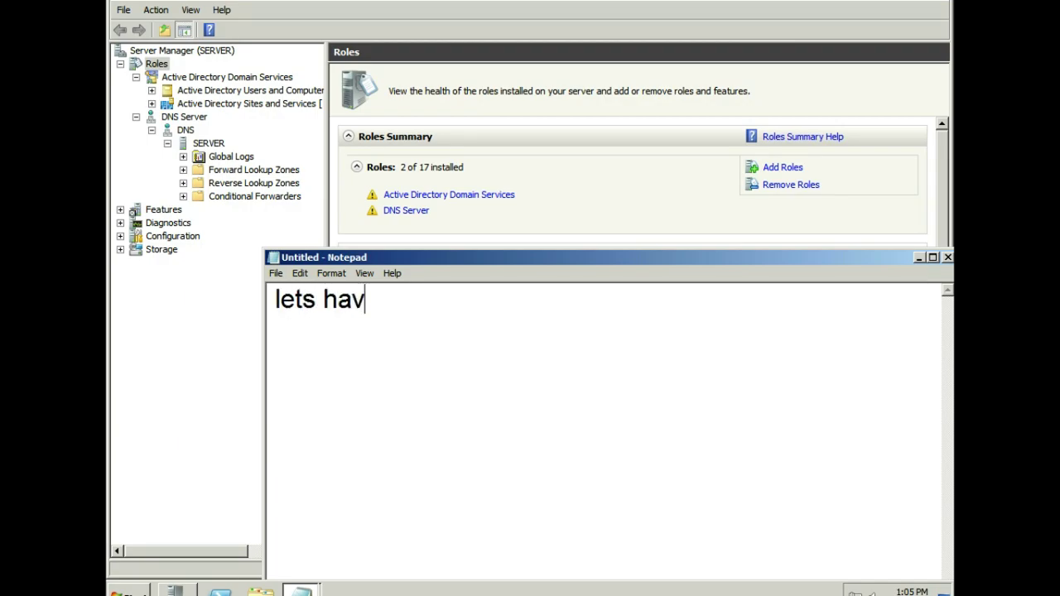
{"action": "type", "text": "e a recap "}
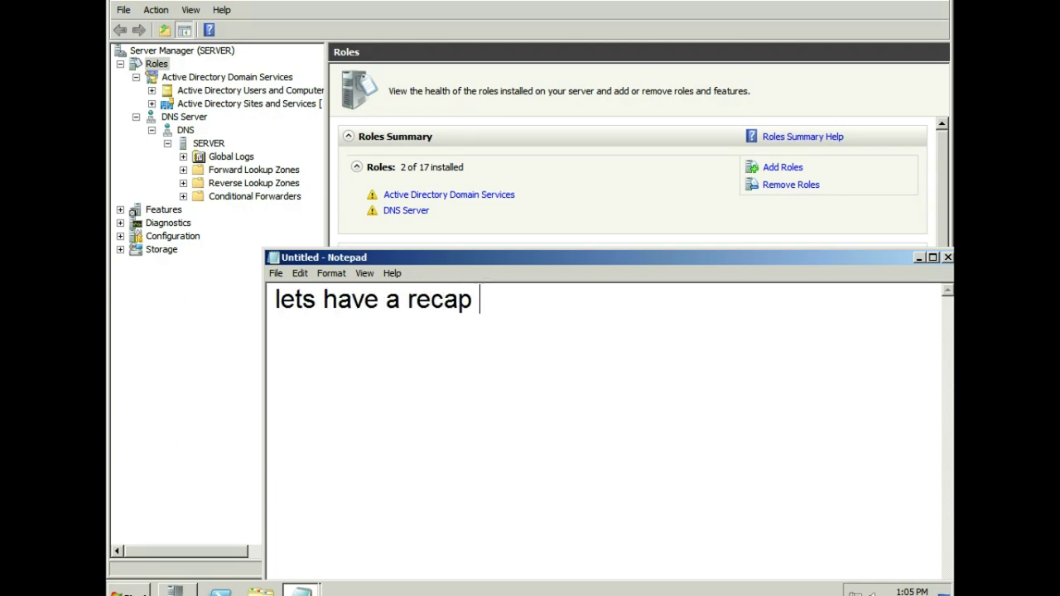
{"action": "type", "text": "on what "}
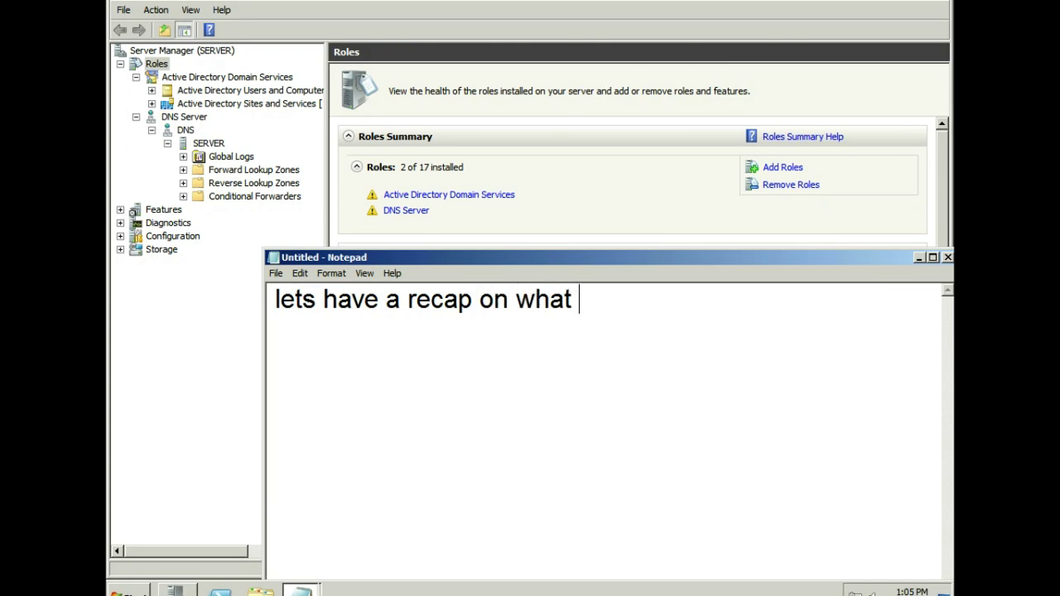
{"action": "type", "text": "we did a"}
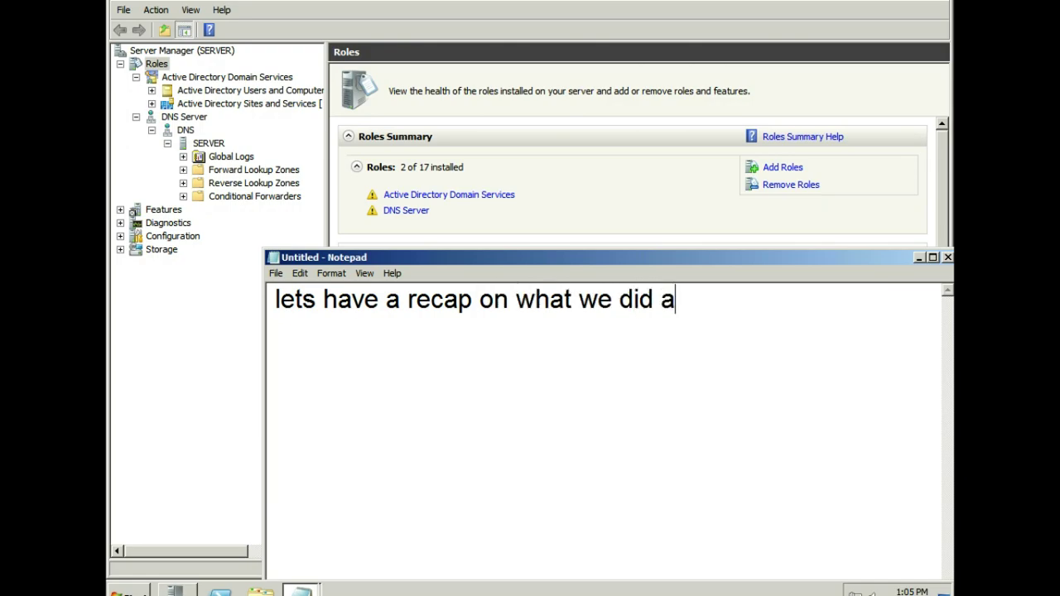
{"action": "type", "text": "fter install"}
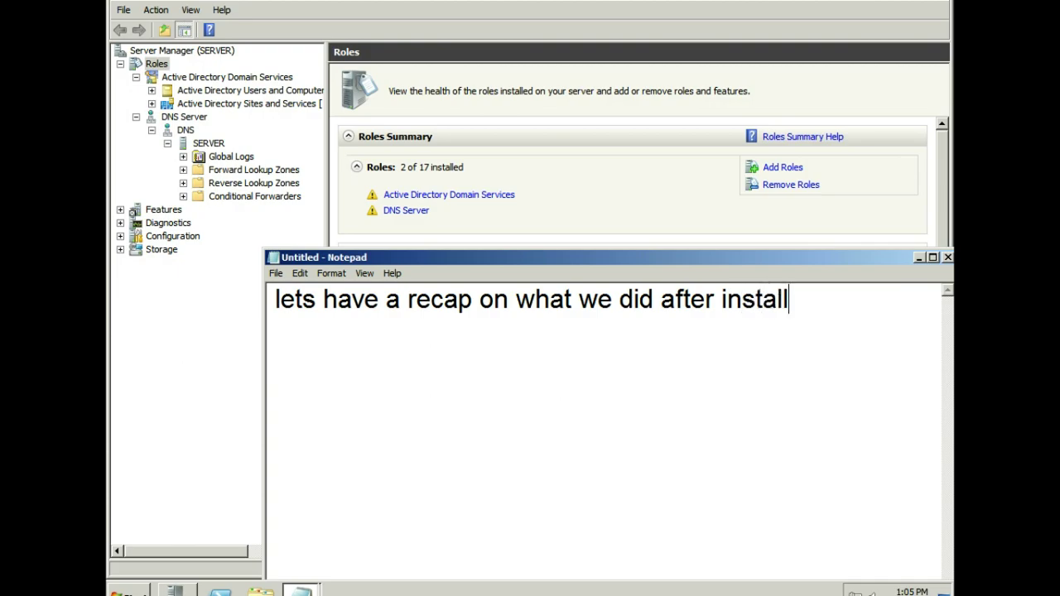
{"action": "type", "text": "tion"}
{"action": "key", "text": "Return"}
{"action": "key", "text": "BackSpace"}
{"action": "key", "text": "BackSpace"}
{"action": "key", "text": "BackSpace"}
{"action": "key", "text": "BackSpace"}
{"action": "type", "text": "ing"}
{"action": "key", "text": "Return"}
{"action": "type", "text": "windows "}
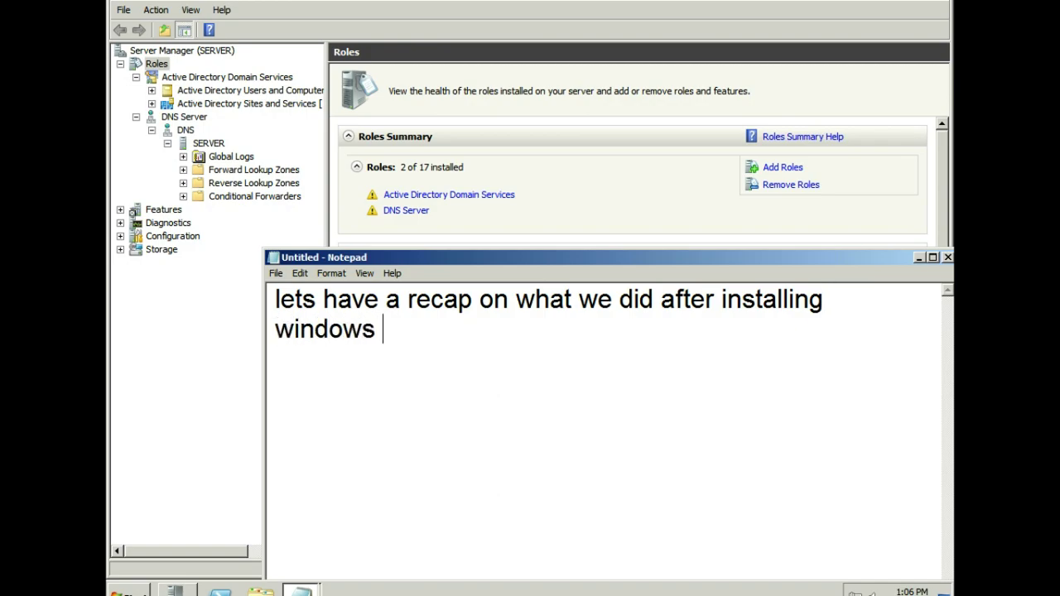
{"action": "type", "text": "server 200"}
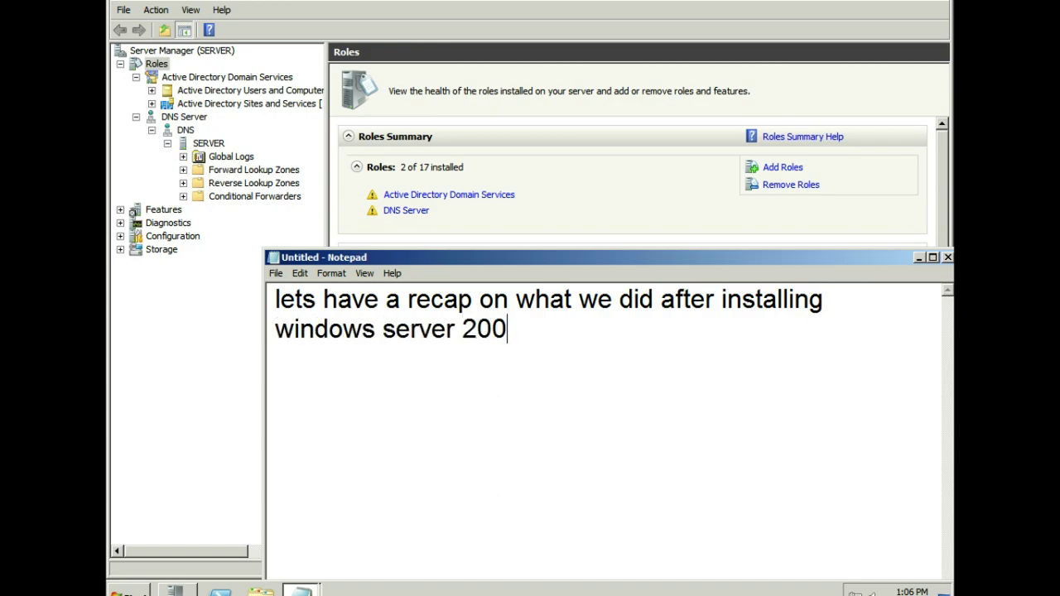
{"action": "type", "text": "68"}
{"action": "key", "text": "BackSpace"}
{"action": "key", "text": "BackSpace"}
{"action": "type", "text": "8"}
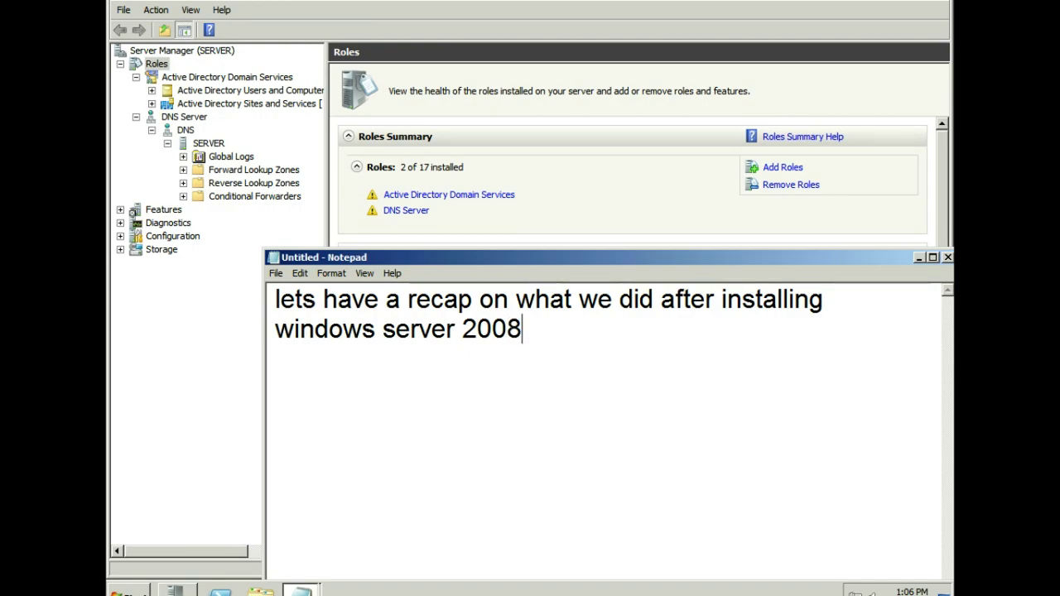
{"action": "key", "text": "ctrl+a"}
{"action": "key", "text": "BackSpace"}
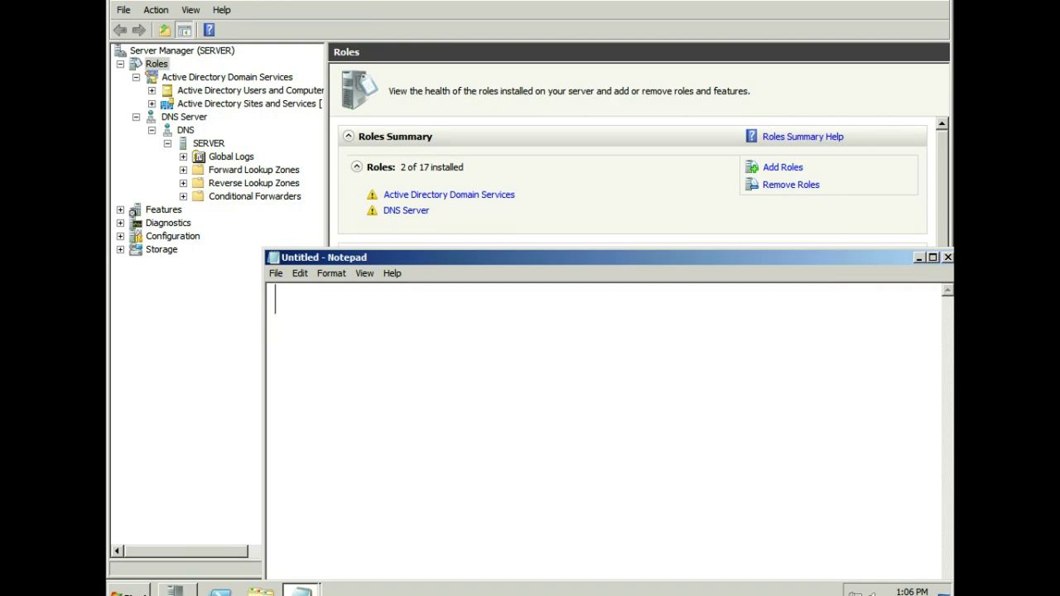
- Write the recap items "1. set Administrators password" and "2. set our servers static ip address" on separate lines
{"action": "type", "text": "1. set A"}
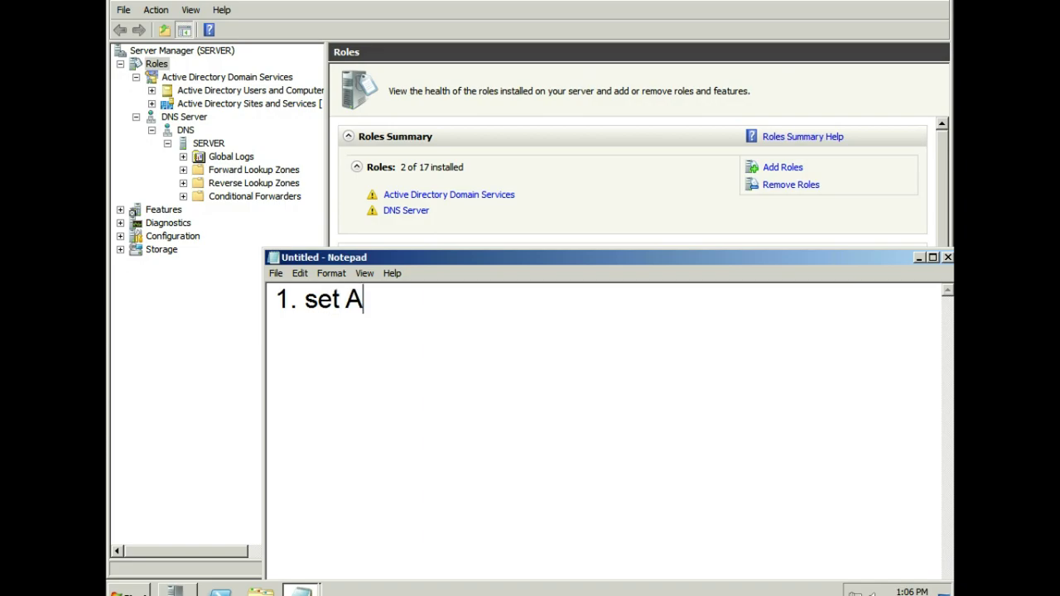
{"action": "type", "text": "dministrat"}
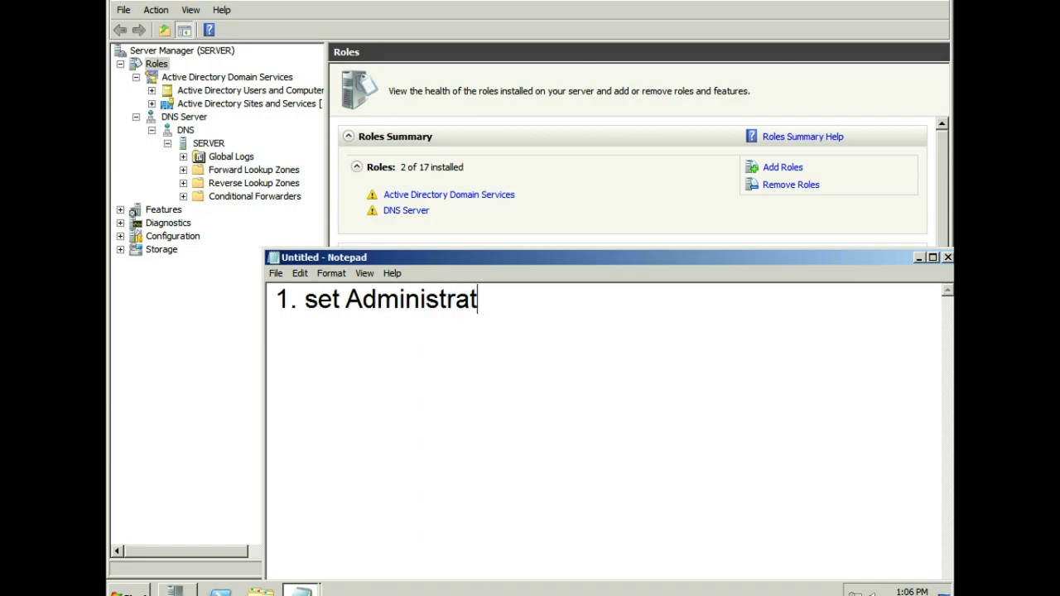
{"action": "type", "text": "ors password"}
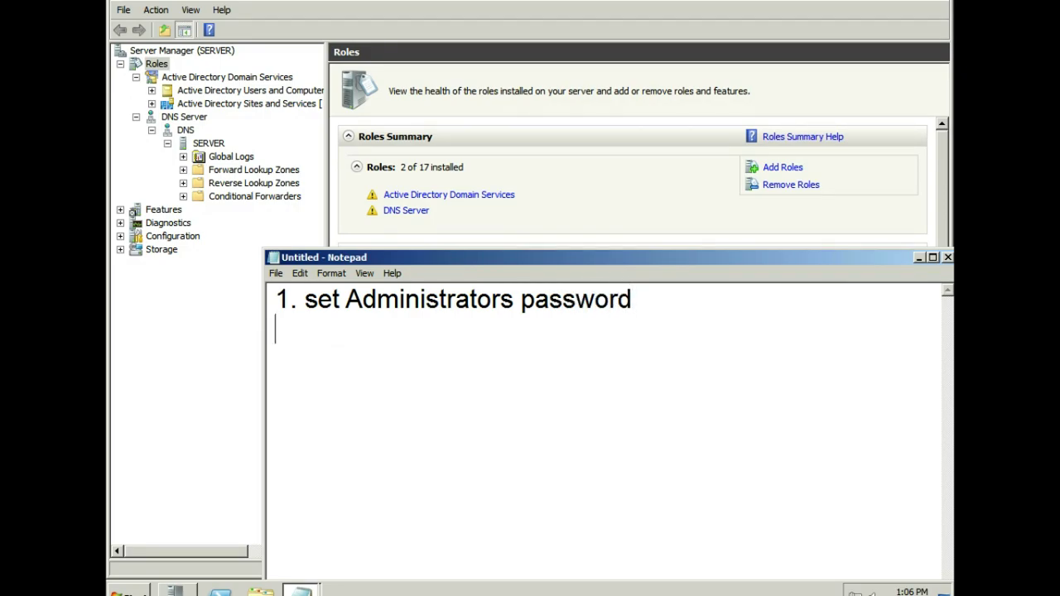
{"action": "key", "text": "Return"}
{"action": "type", "text": "2. set our servers static"}
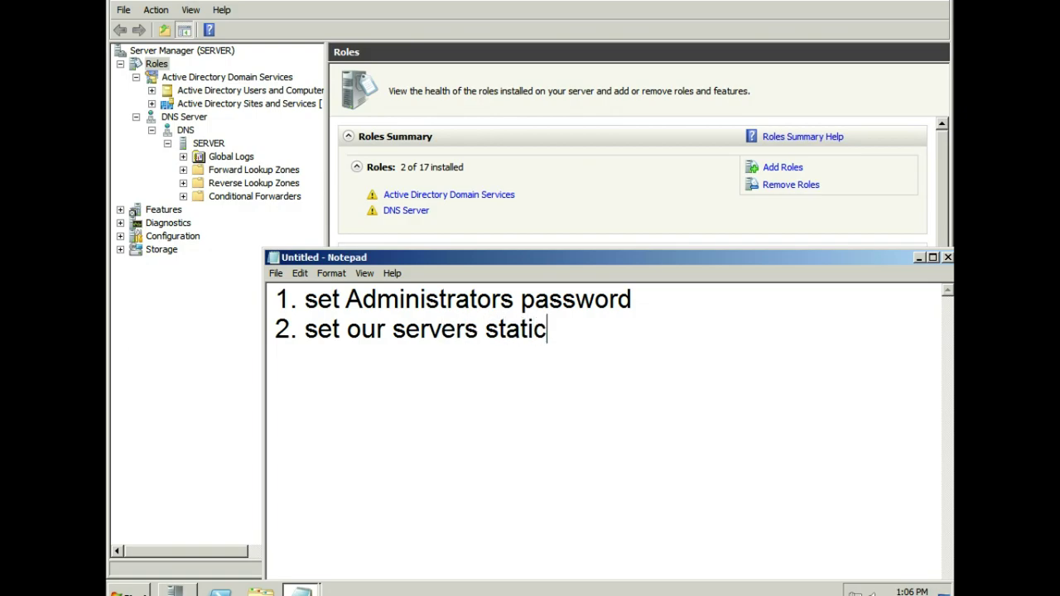
{"action": "type", "text": " ip address"}
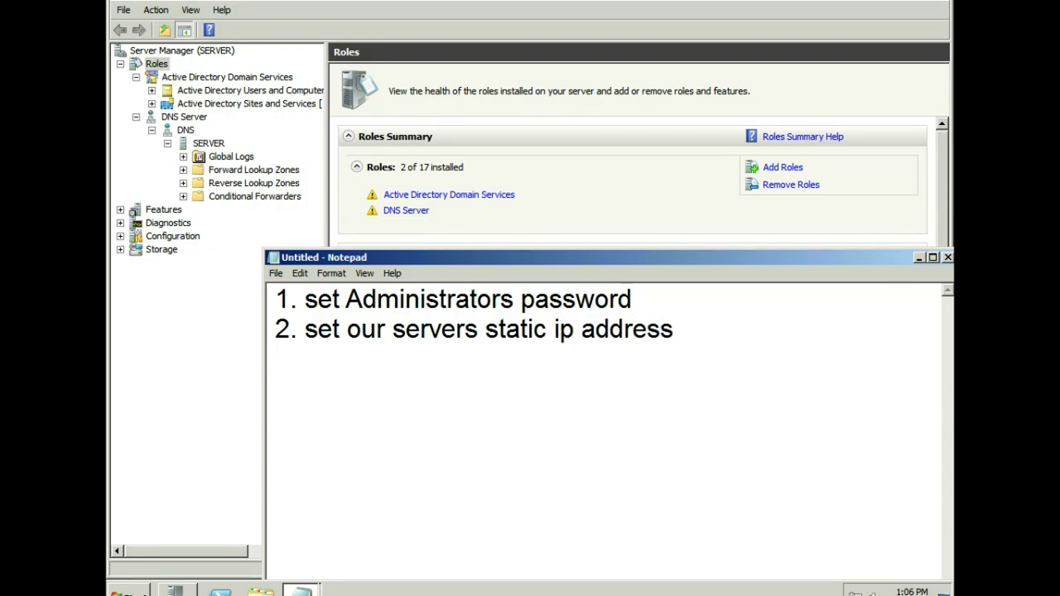
- Add the recap items "3. set system properties" and "4. added ADDS server role" on separate lines
{"action": "key", "text": "Return"}
{"action": "type", "text": "3. set"}
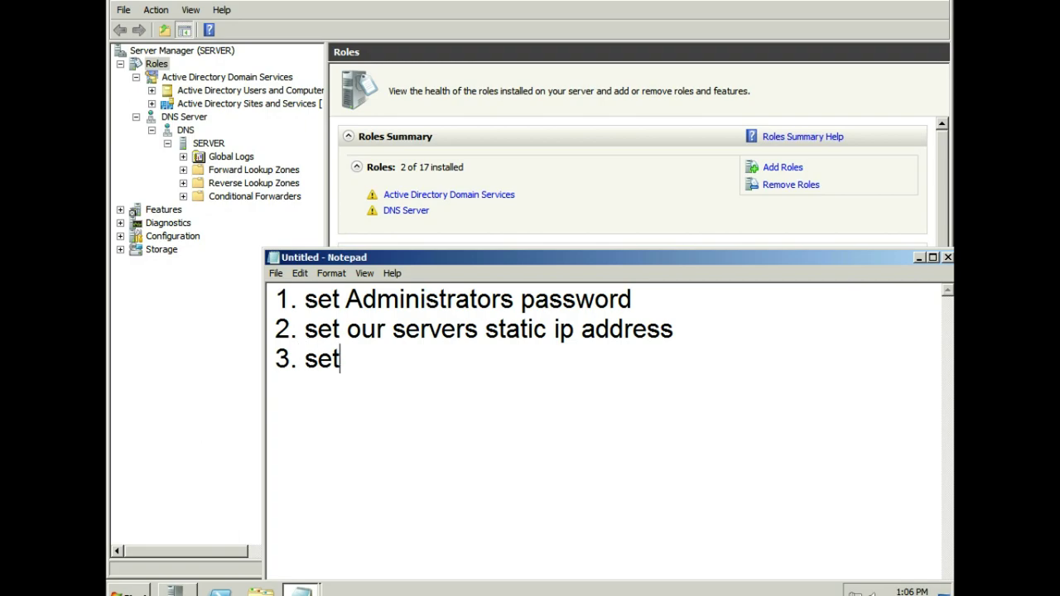
{"action": "type", "text": " system pr"}
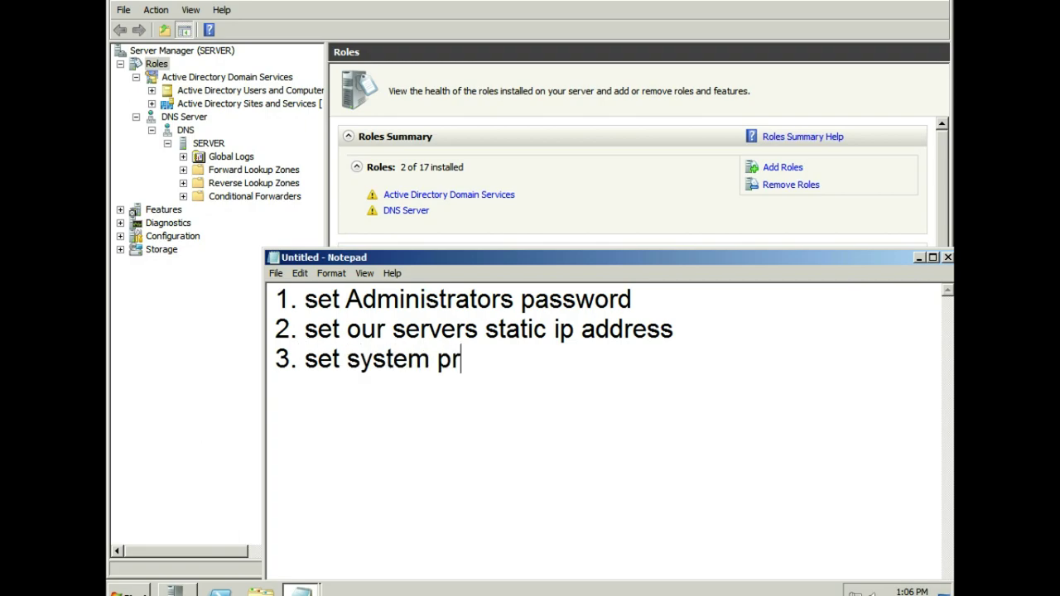
{"action": "type", "text": "operties "}
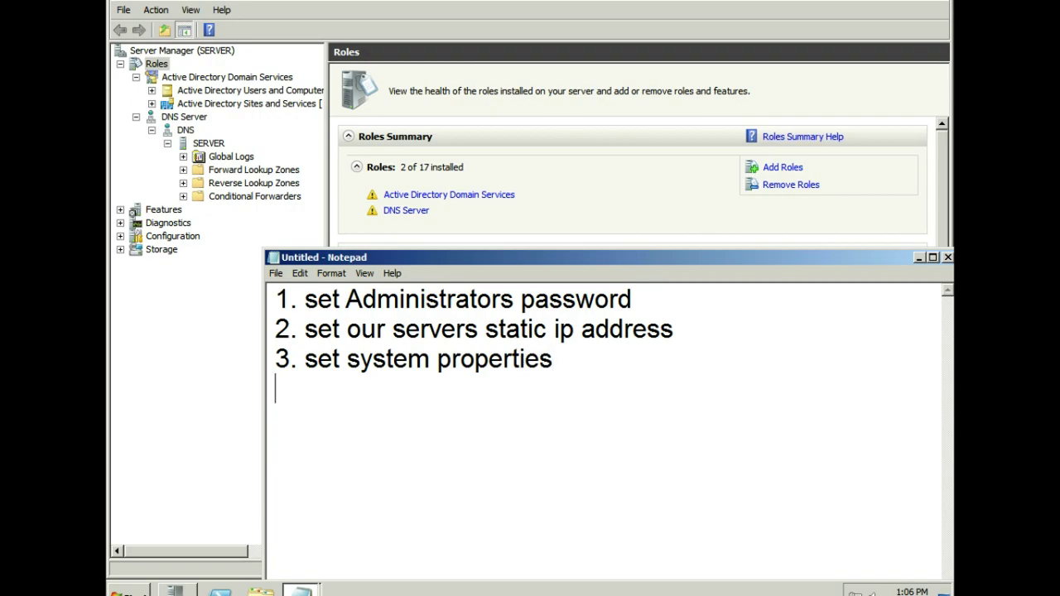
{"action": "type", "text": "4. added "}
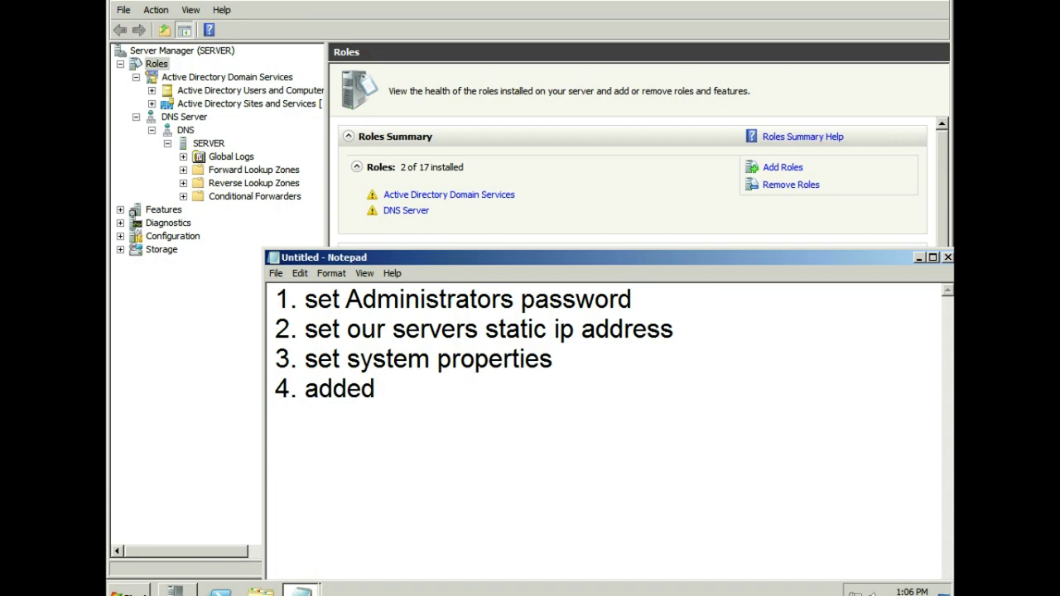
{"action": "type", "text": "ADD"}
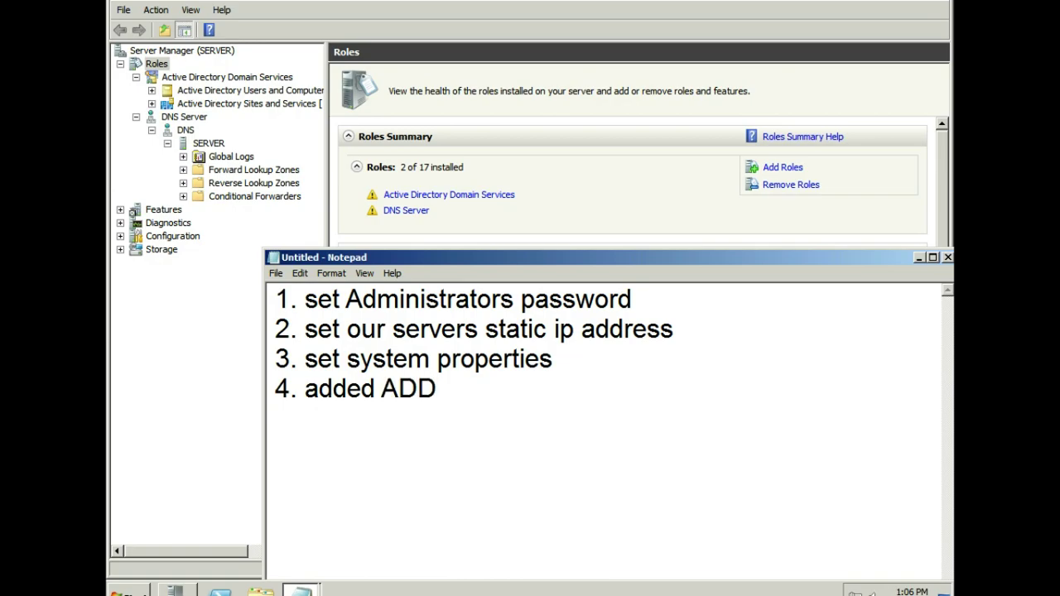
{"action": "type", "text": "S ser"}
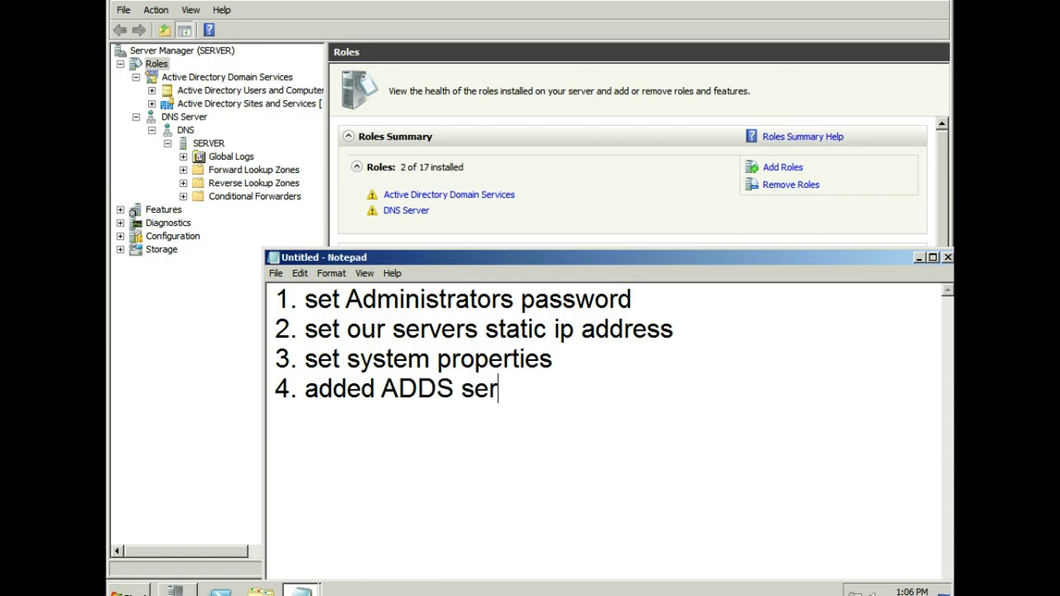
{"action": "type", "text": "ver role"}
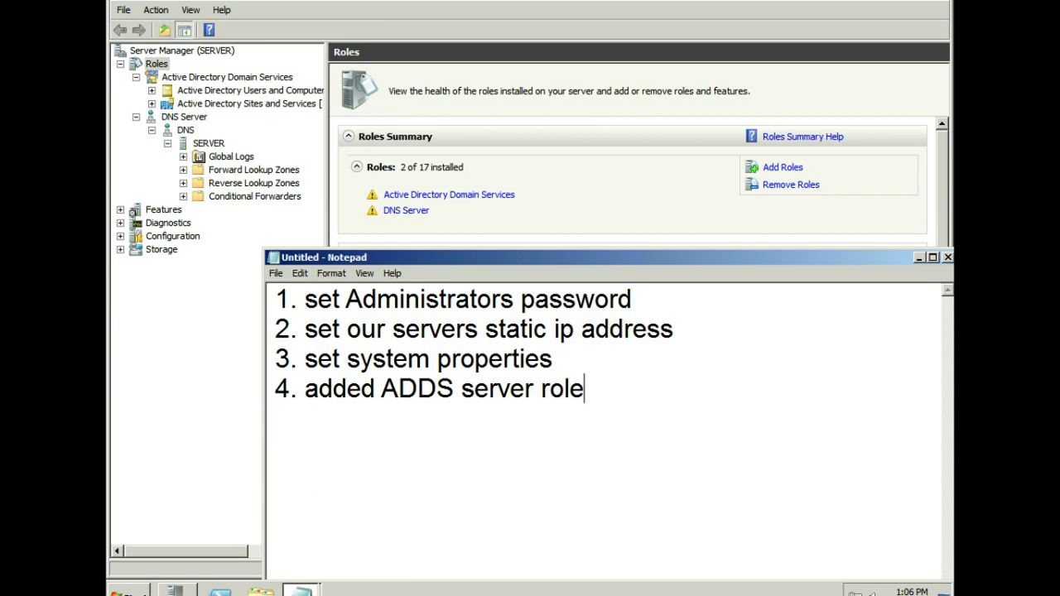
- Extend recap item 4 so it reads "4. added ADDS and DNS server roles."
{"action": "key", "text": "Left"}
{"action": "key", "text": "Left"}
{"action": "key", "text": "Left"}
{"action": "key", "text": "Left"}
{"action": "key", "text": "Left"}
{"action": "key", "text": "Left"}
{"action": "key", "text": "Left"}
{"action": "key", "text": "Left"}
{"action": "key", "text": "Left"}
{"action": "key", "text": "Left"}
{"action": "type", "text": "and DNS"}
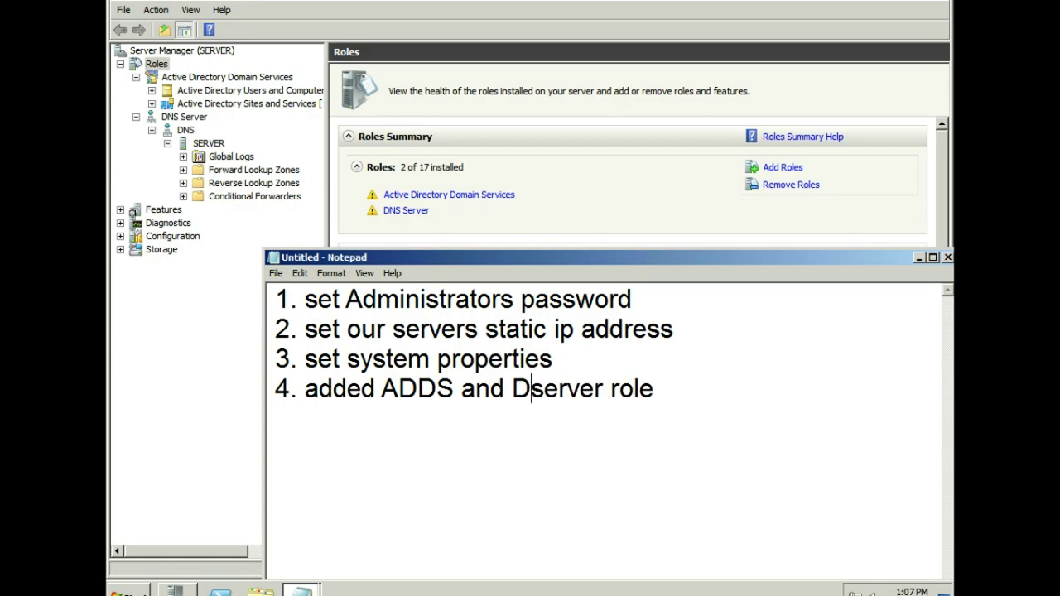
{"action": "key", "text": "Right"}
{"action": "key", "text": "Right"}
{"action": "key", "text": "Right"}
{"action": "key", "text": "Right"}
{"action": "key", "text": "Right"}
{"action": "key", "text": "Right"}
{"action": "key", "text": "Right"}
{"action": "key", "text": "Right"}
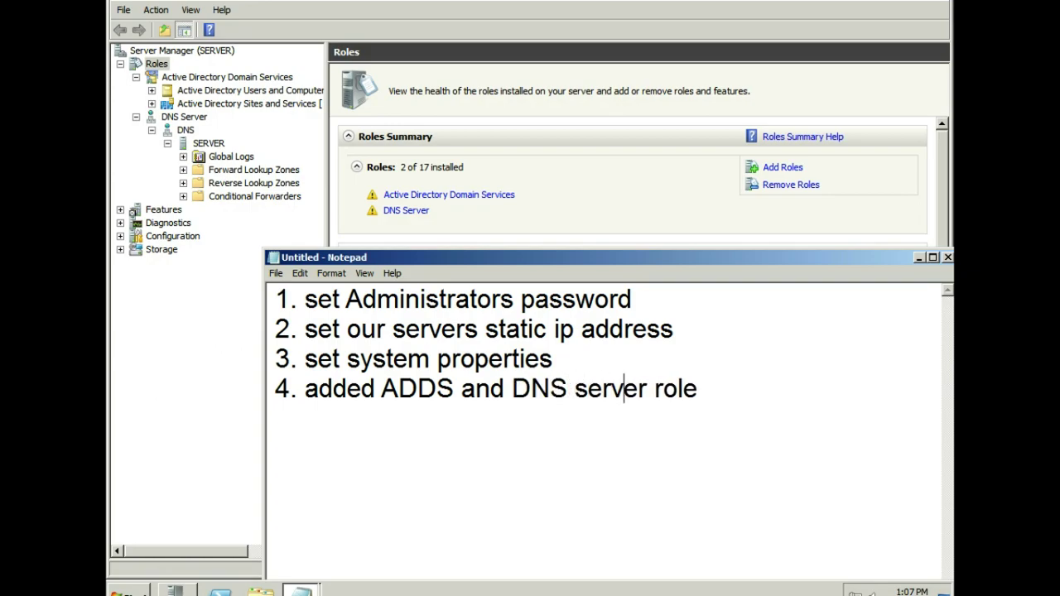
{"action": "type", "text": "s"}
- Clear the whole recap from the note and minimize Notepad to uncover the Server Manager Roles page
{"action": "key", "text": "ctrl+a"}
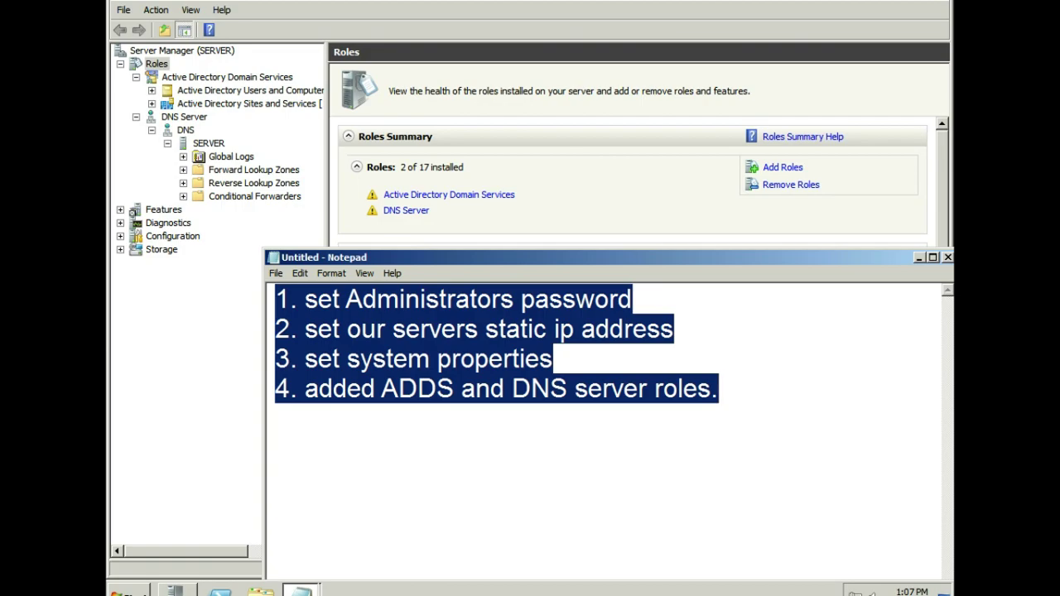
{"action": "key", "text": "BackSpace"}
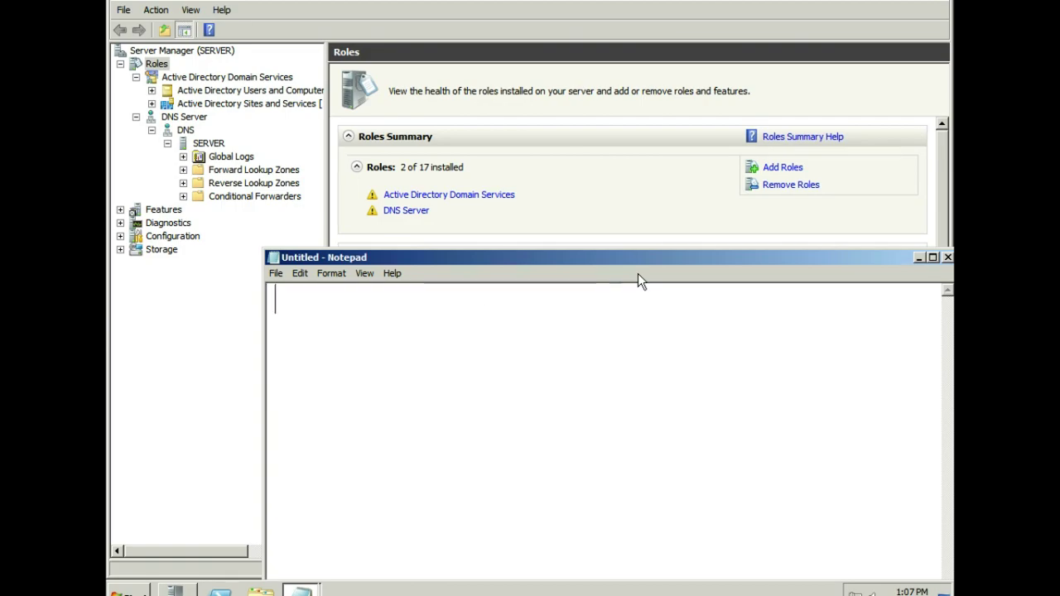
{"action": "left_click", "coordinate": [947, 257]}
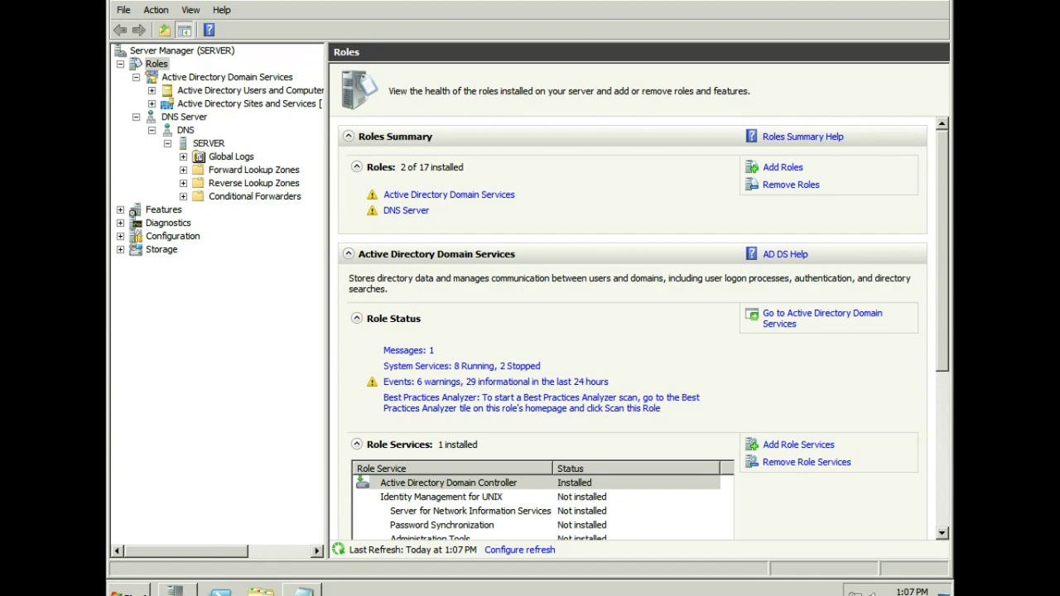
- Bring Notepad back and write "dont forget to document your settings on" and "your worksheet" over two lines
{"action": "left_click", "coordinate": [302, 591]}
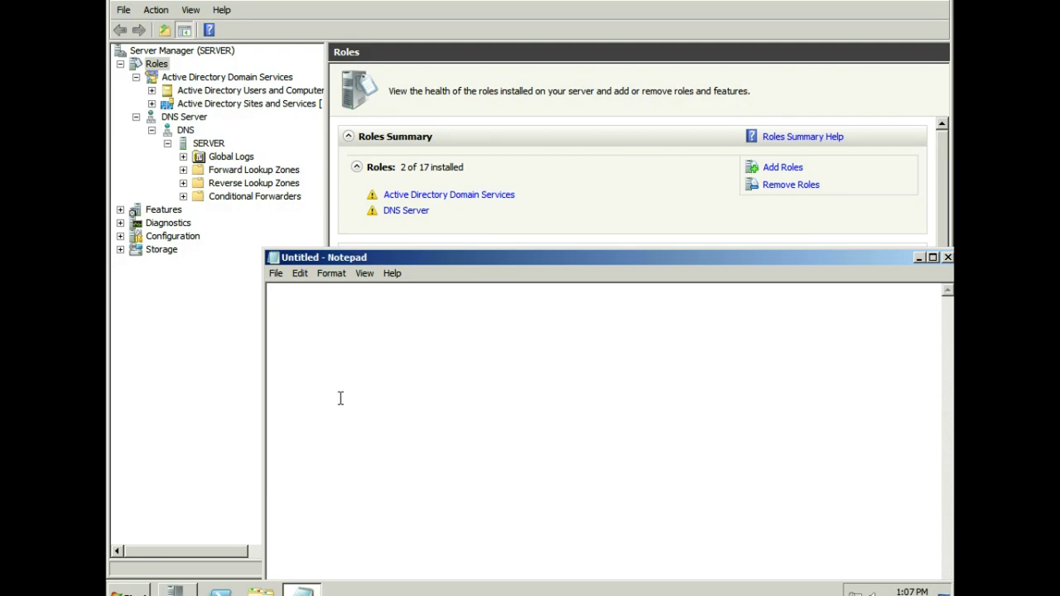
{"action": "type", "text": "dont forge"}
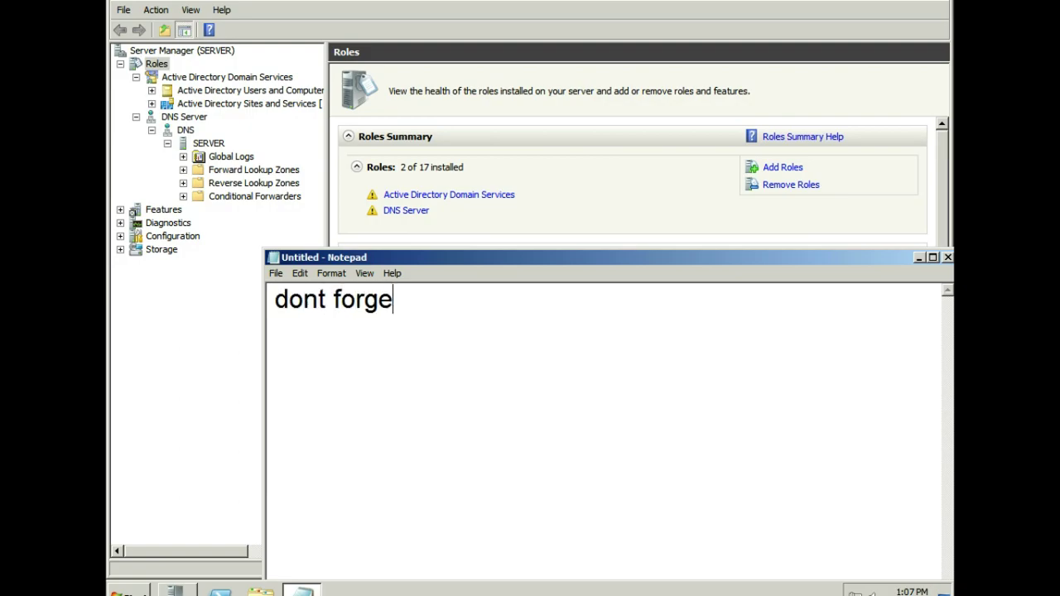
{"action": "type", "text": "t to document"}
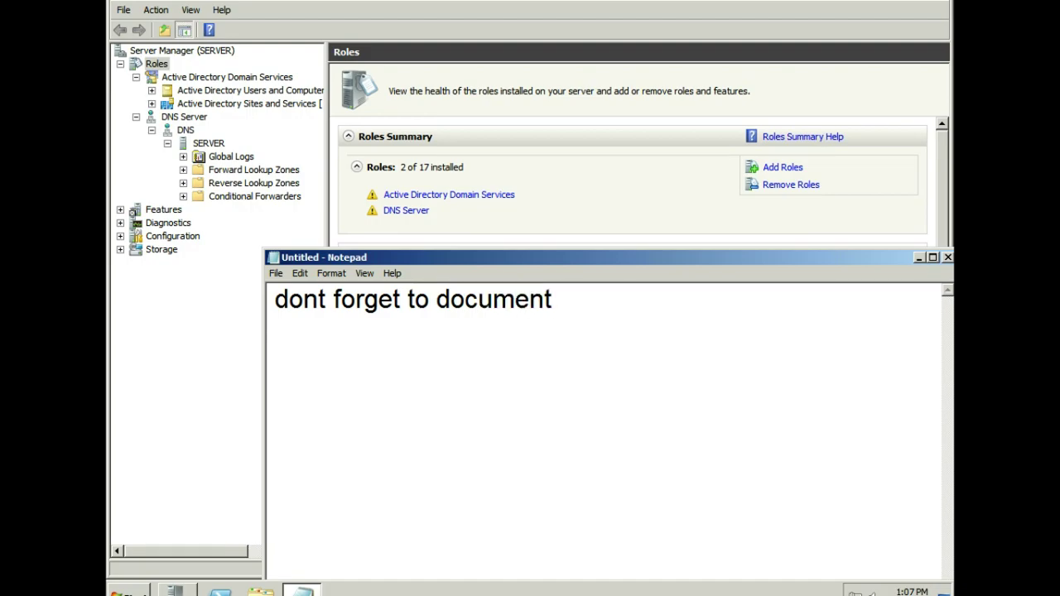
{"action": "type", "text": " your s"}
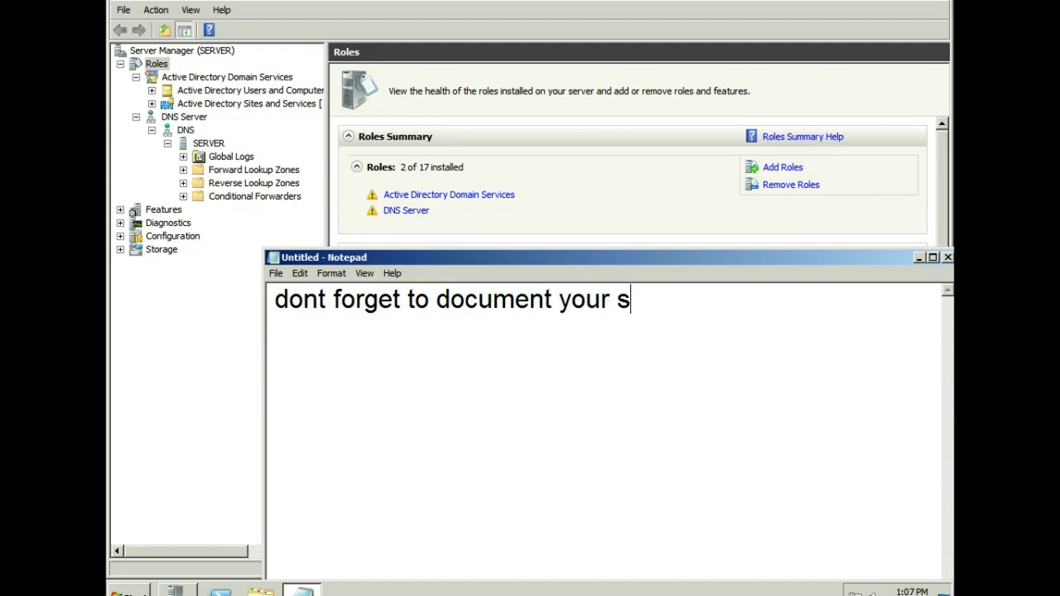
{"action": "type", "text": "ettings on\\"}
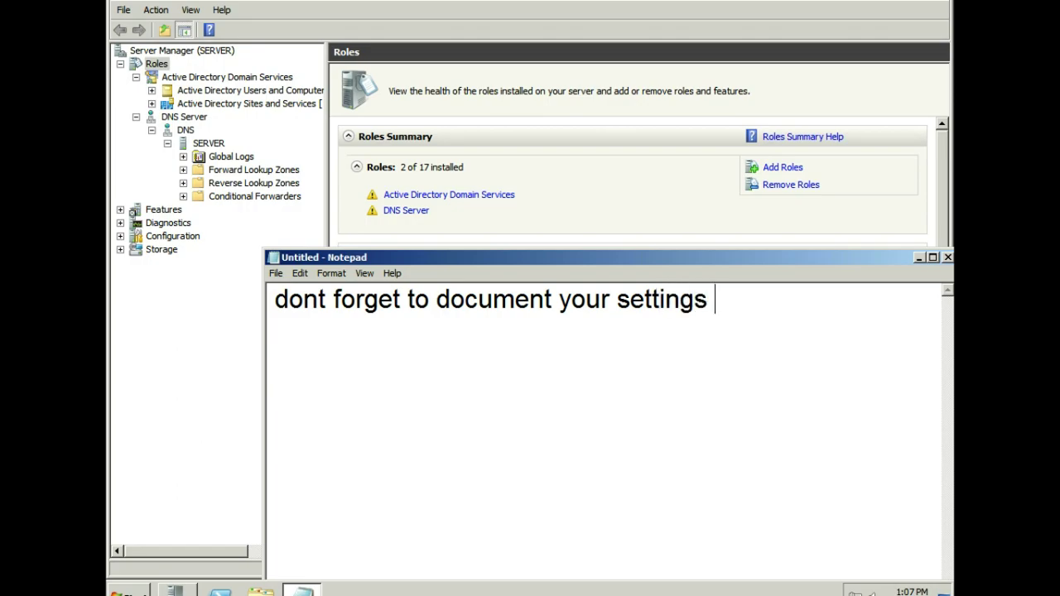
{"action": "key", "text": "BackSpace"}
{"action": "key", "text": "Return"}
{"action": "type", "text": "your w"}
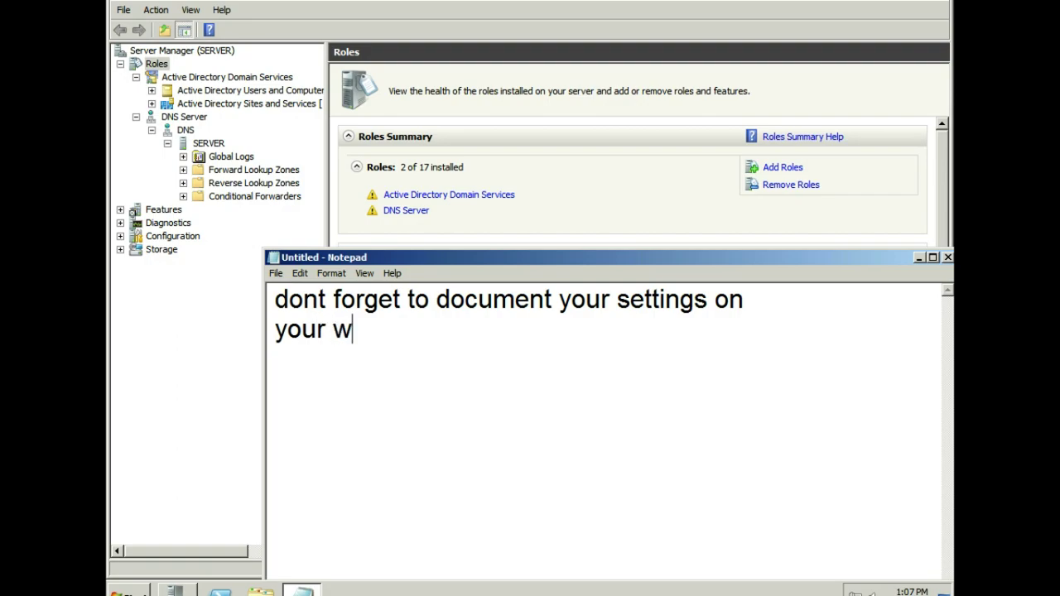
{"action": "type", "text": "orksheet"}
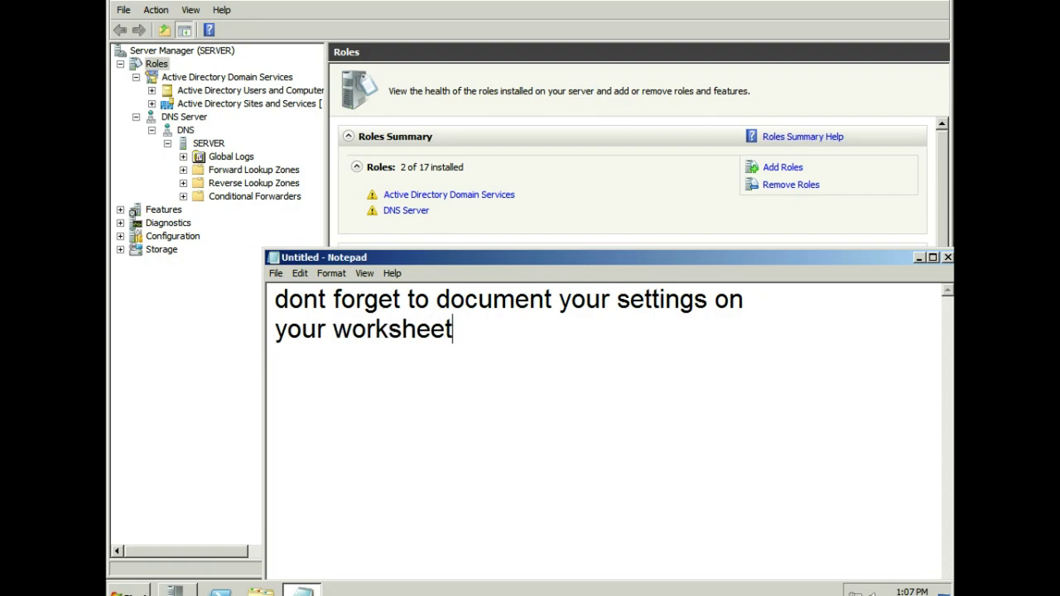
- Replace the worksheet reminder with the text "pls like and subscribe for more videos" and select all of it
{"action": "key", "text": "ctrl+a"}
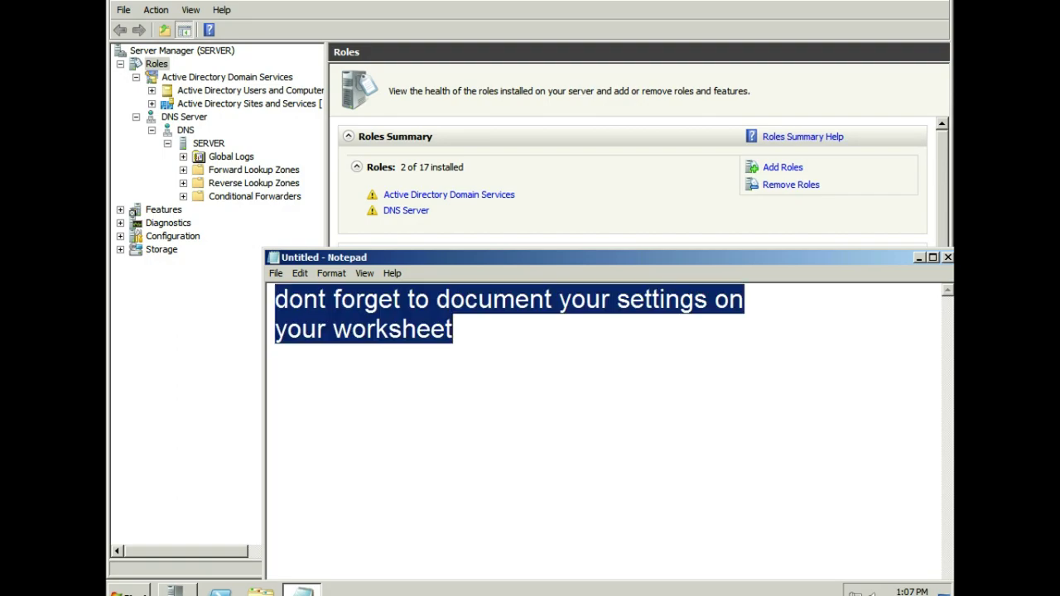
{"action": "key", "text": "Delete"}
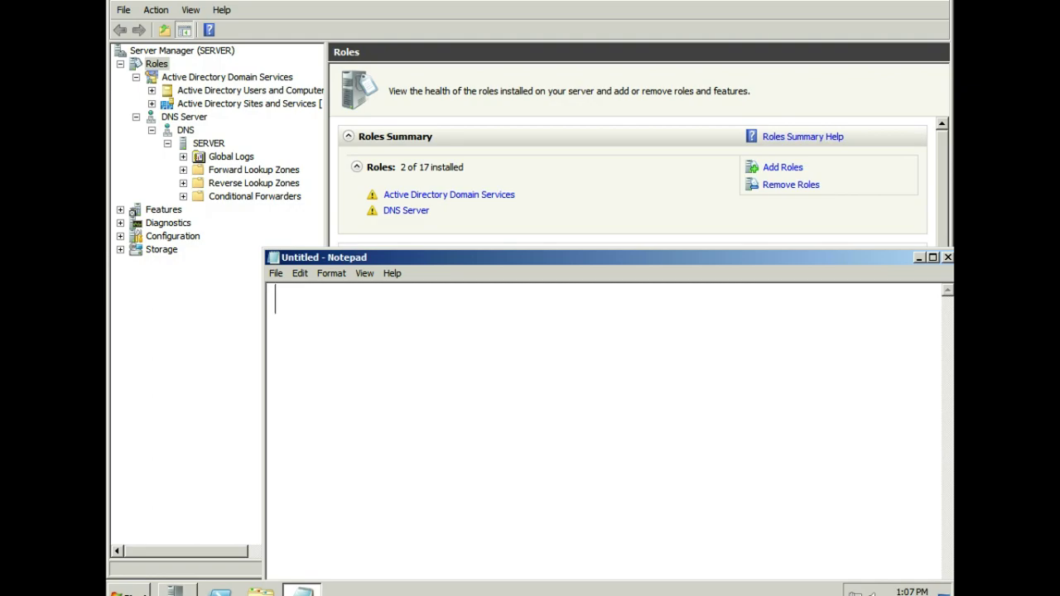
{"action": "type", "text": "pls like and"}
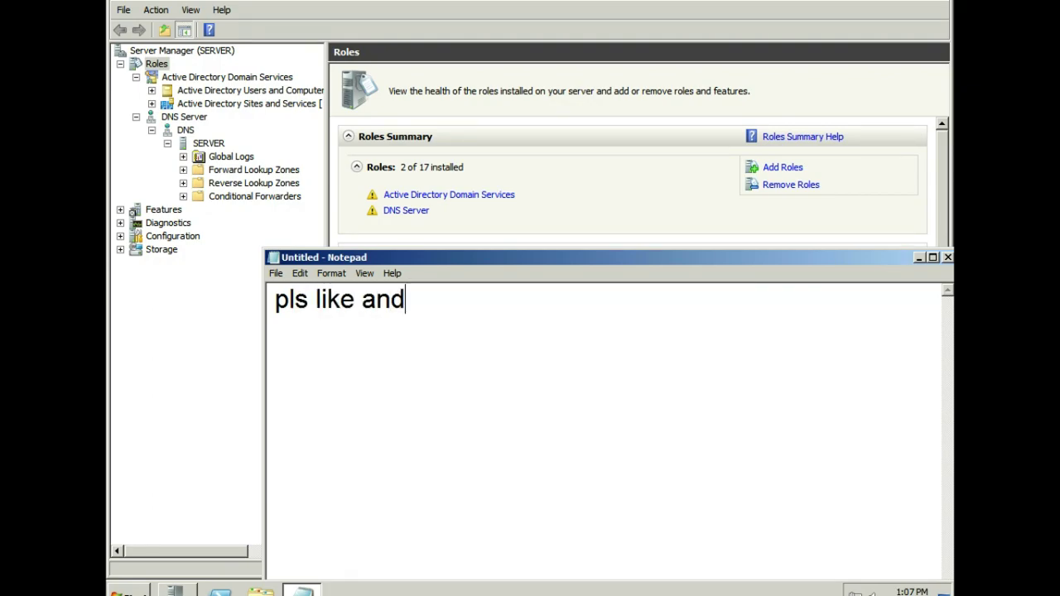
{"action": "type", "text": " subscribe f"}
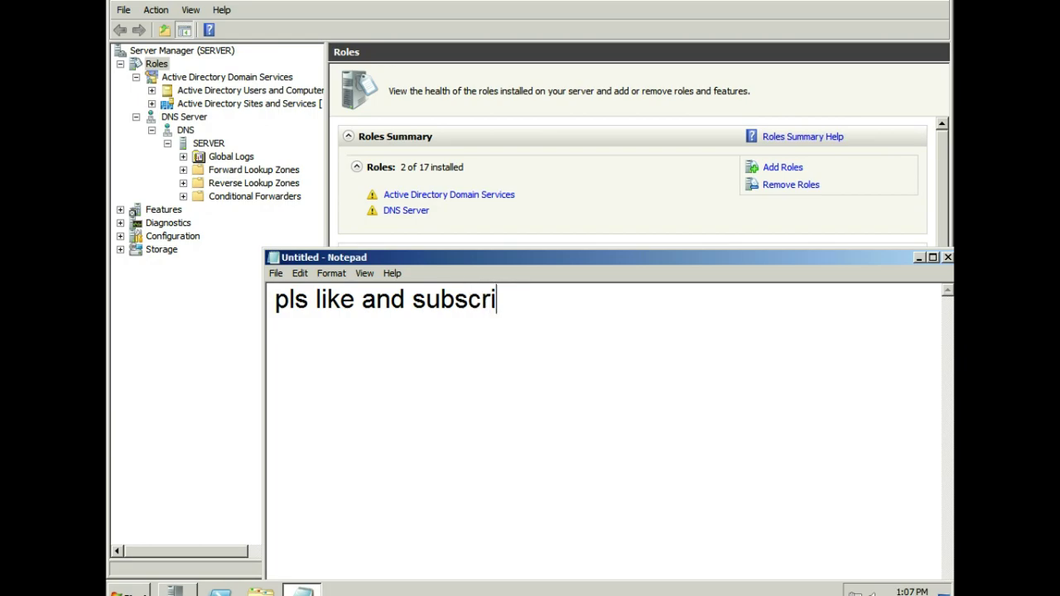
{"action": "type", "text": "re videos"}
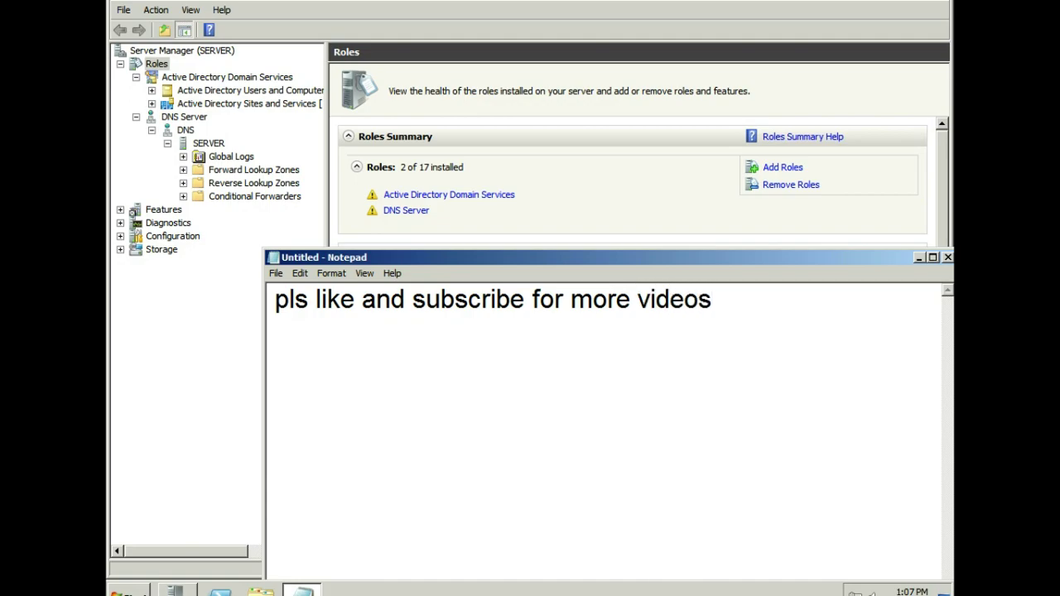
{"action": "key", "text": "ctrl+a"}
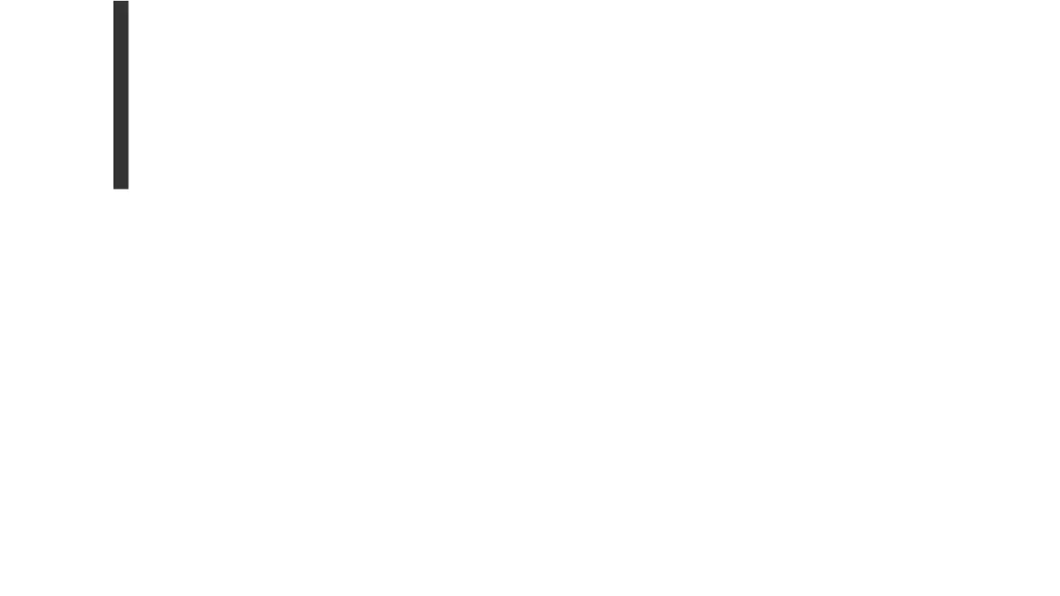